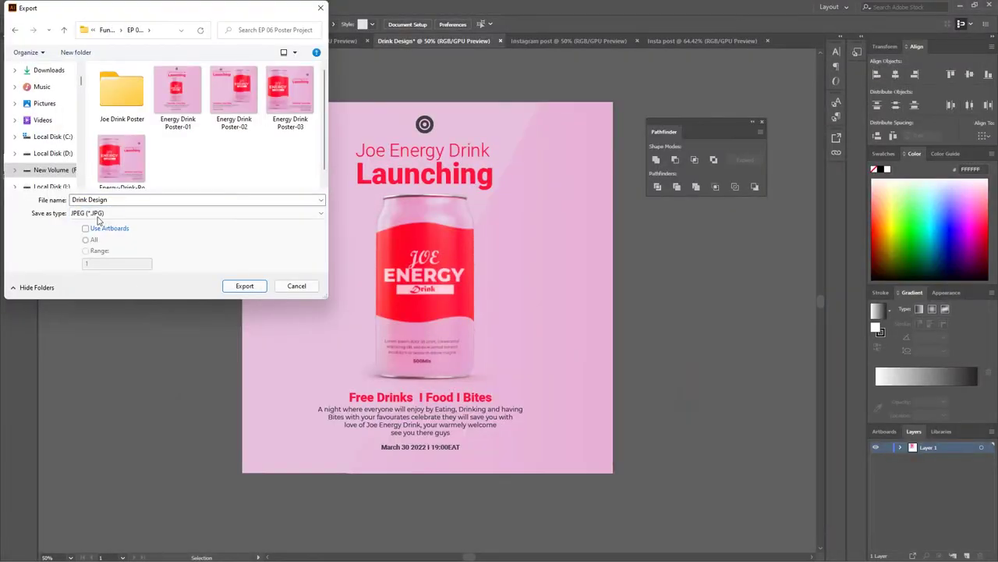
# - Export the poster as a JPEG with Quality set to Maximum
pyautogui.click(244, 286)
pyautogui.click(486, 170)
pyautogui.click(500, 200)
pyautogui.click(468, 312)
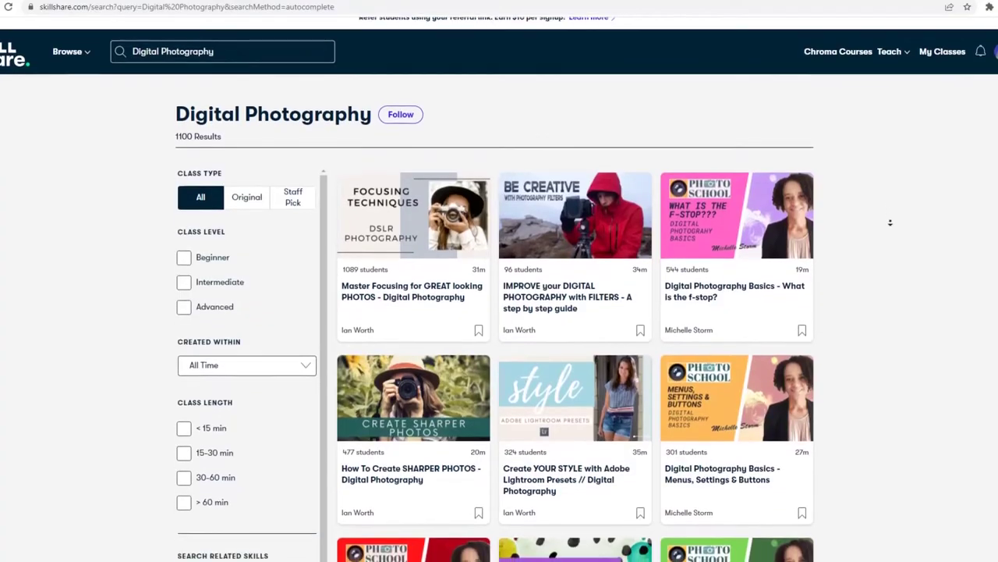
# - Scroll down through the Skillshare Digital Photography class search results
pyautogui.scroll(-5, 894, 240)
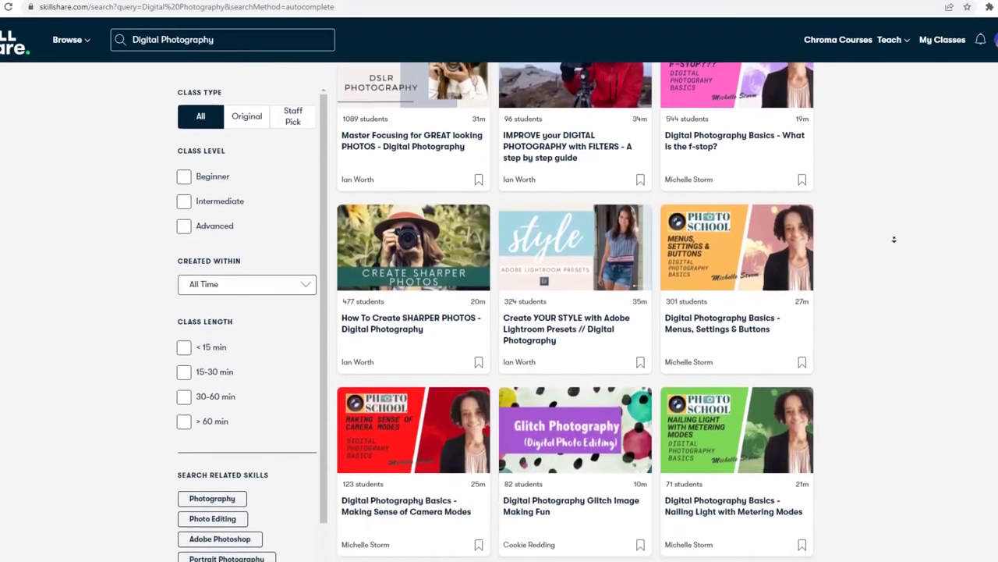
pyautogui.scroll(-1, 894, 240)
pyautogui.scroll(-2, 894, 239)
pyautogui.scroll(-2, 894, 240)
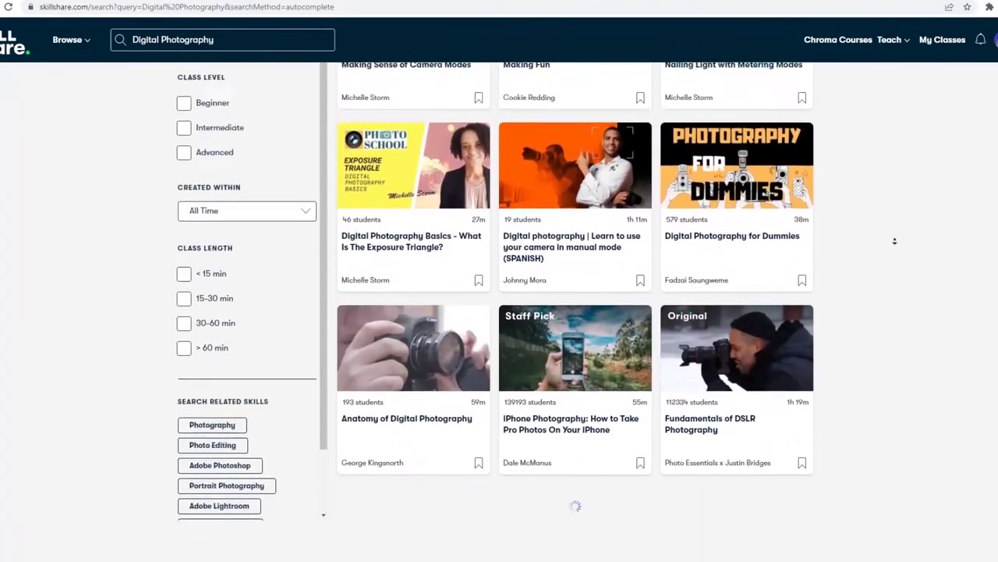
pyautogui.scroll(-2, 894, 241)
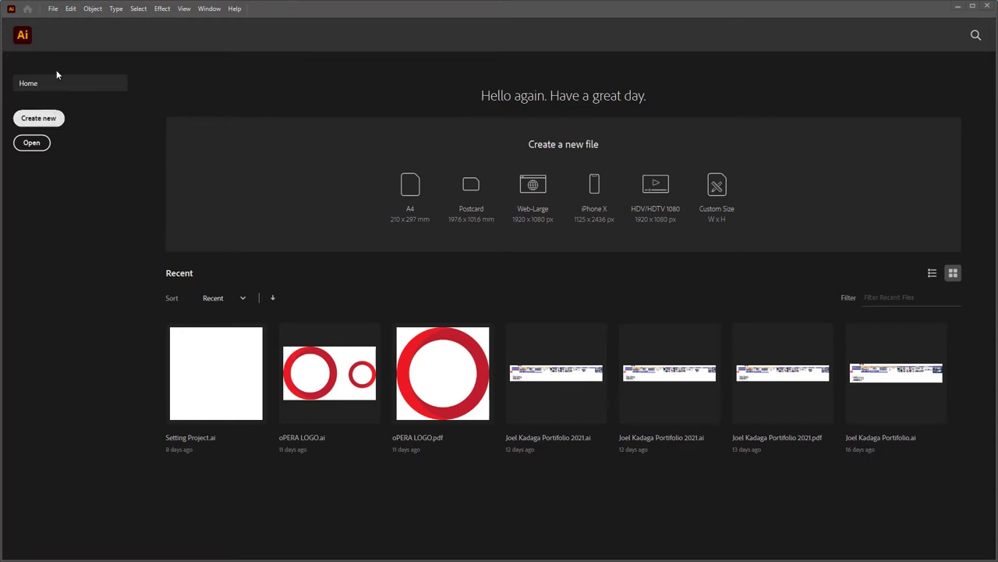
pyautogui.click(53, 9)
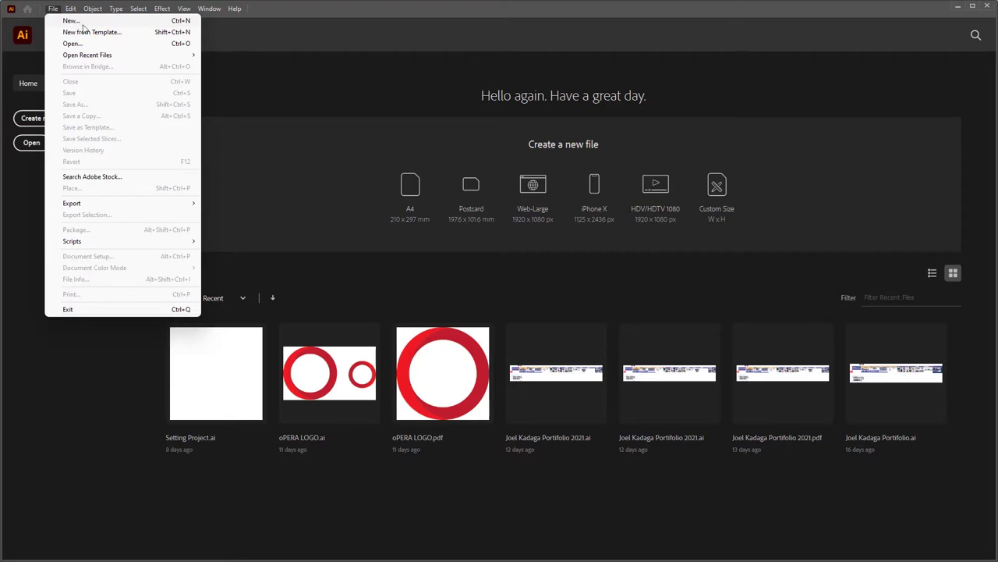
pyautogui.click(251, 136)
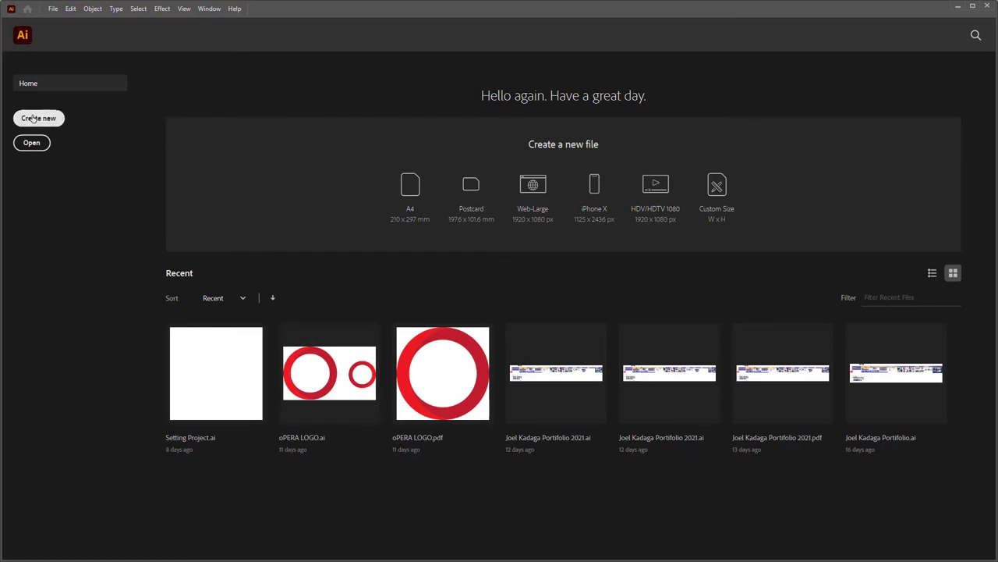
# - Open the File menu and close it again without choosing a command
pyautogui.click(54, 9)
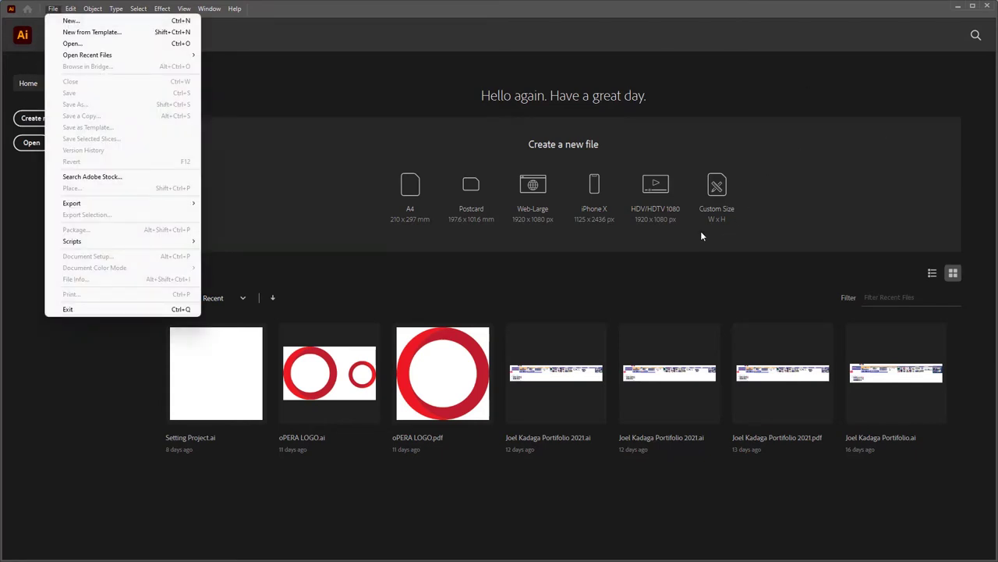
pyautogui.click(780, 156)
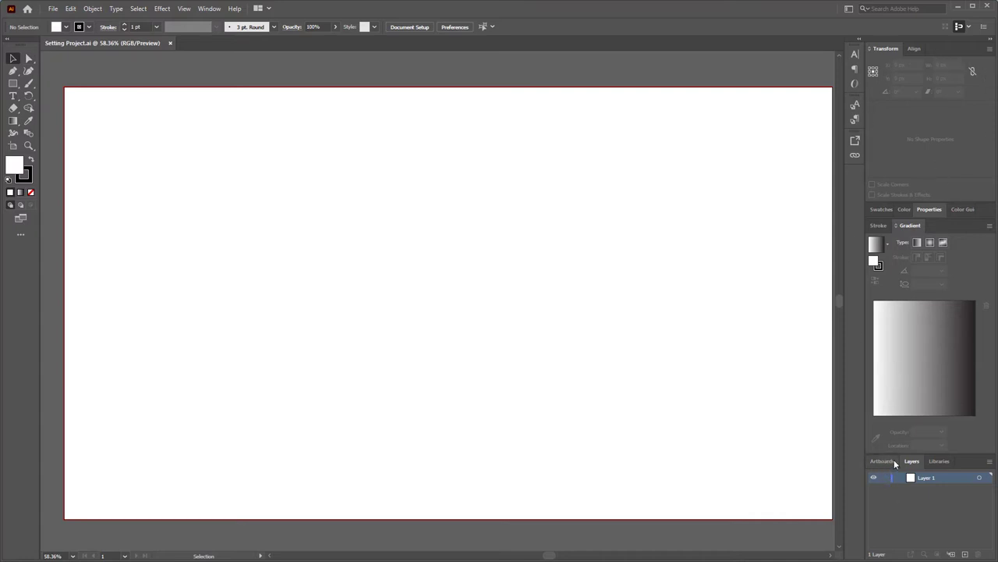
# - Switch the bottom-right panel group between Layers and Artboards, ending on Libraries
pyautogui.click(938, 460)
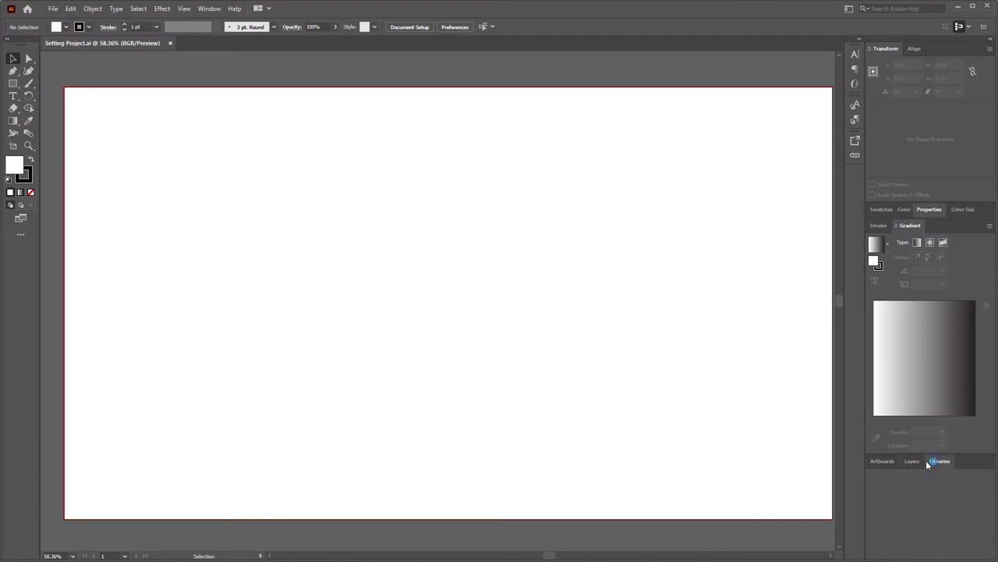
pyautogui.click(911, 461)
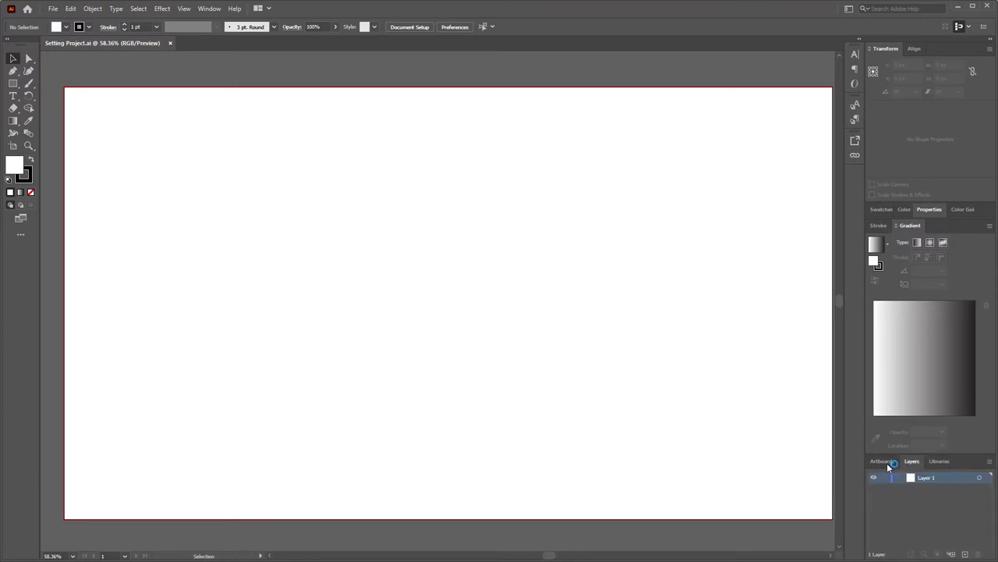
pyautogui.click(884, 461)
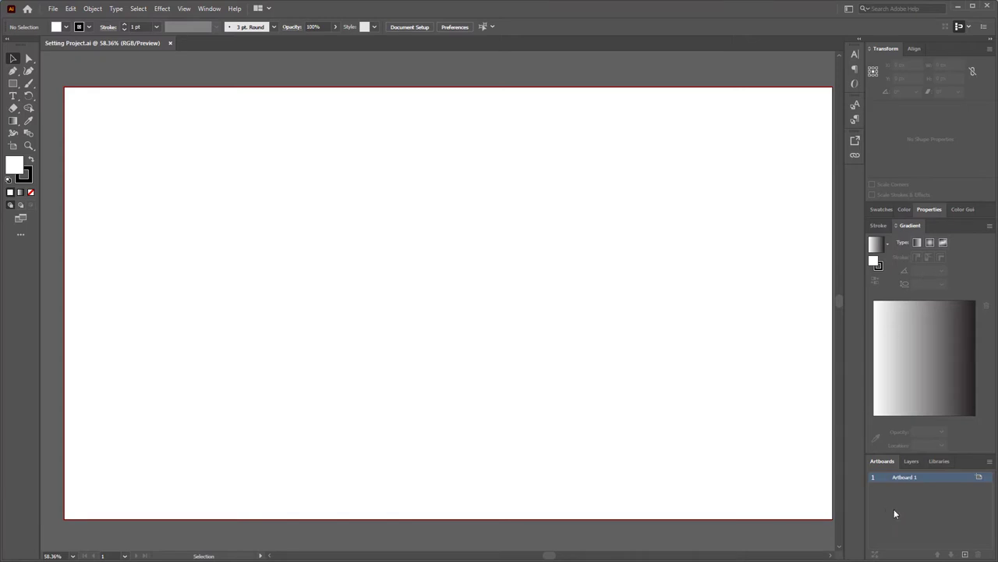
pyautogui.click(940, 461)
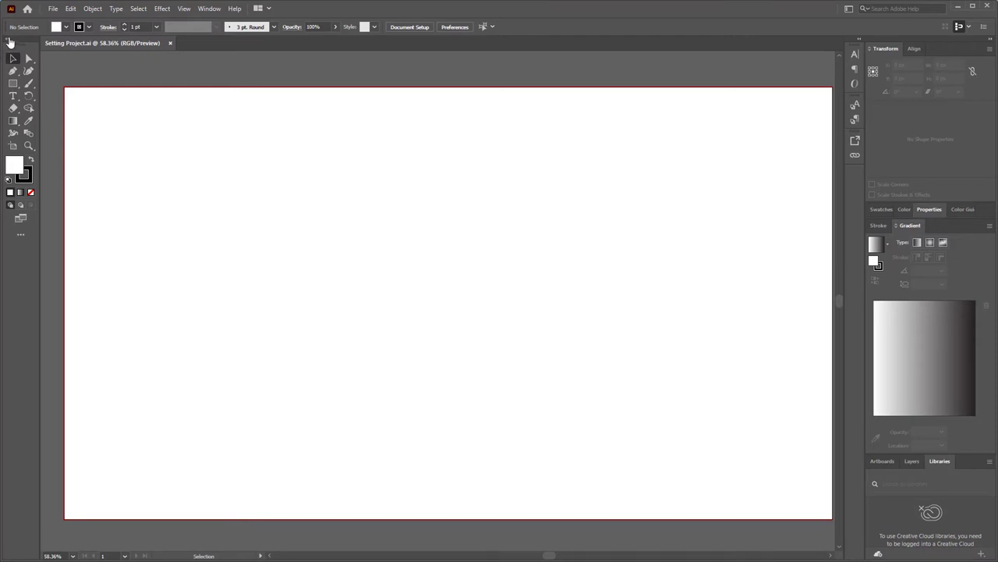
# - Toggle the Toolbar between two columns and one, leaving it as a single column
pyautogui.click(9, 40)
pyautogui.click(9, 40)
pyautogui.click(10, 40)
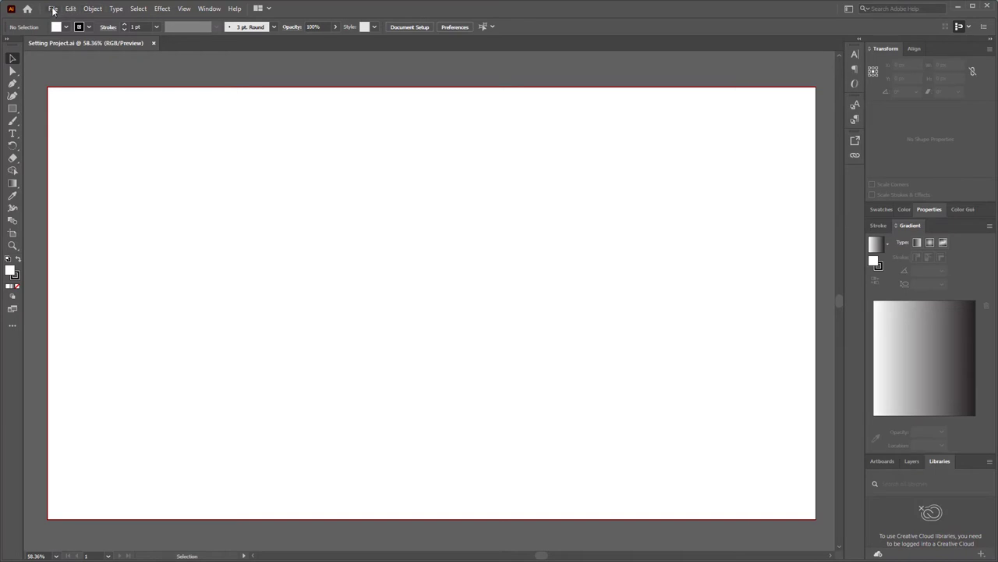
# - Open the File menu to reach the Document Color Mode submenu
pyautogui.click(54, 11)
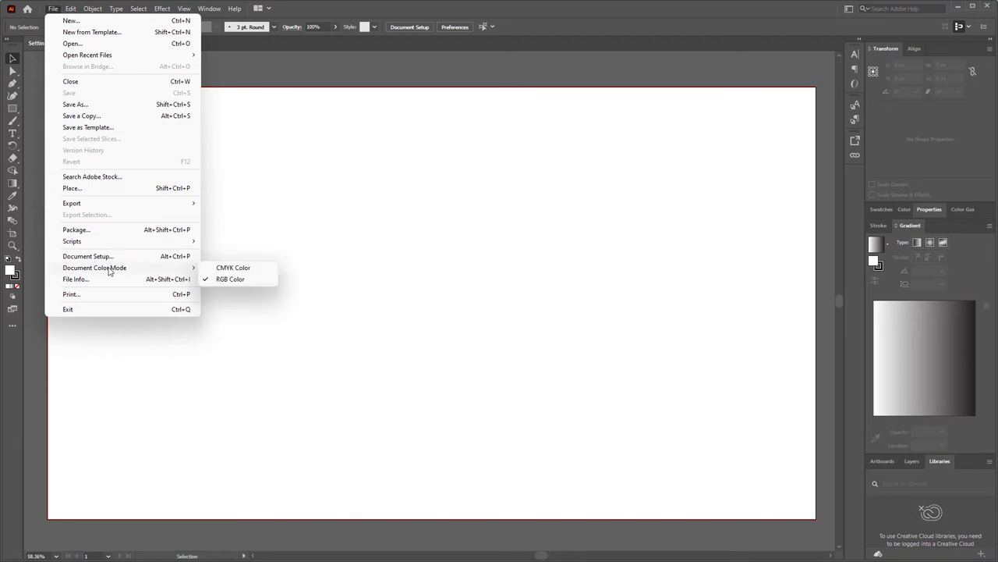
pyautogui.moveTo(94, 267)
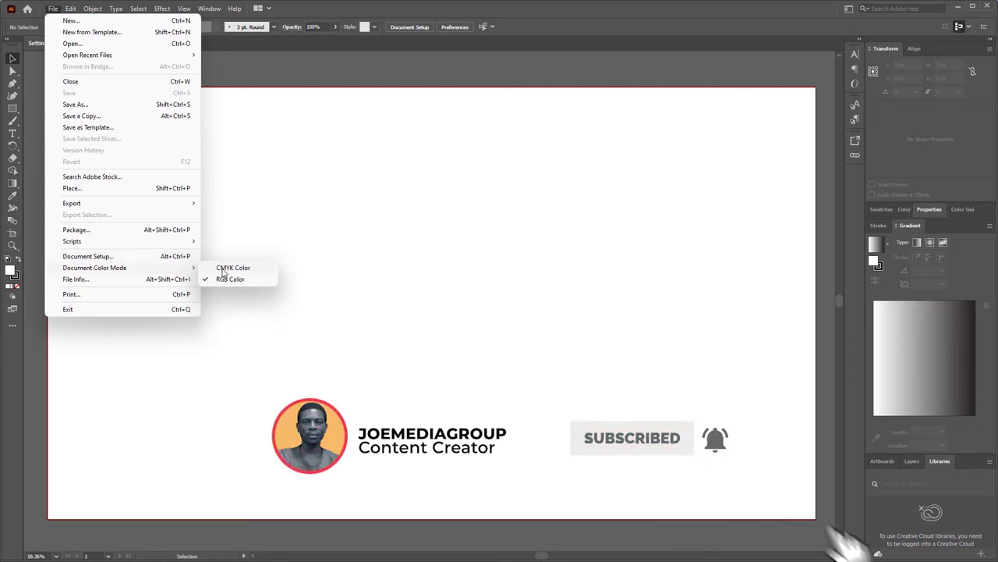
# - Switch Document Color Mode to CMYK Color, then back to RGB Color
pyautogui.click(223, 271)
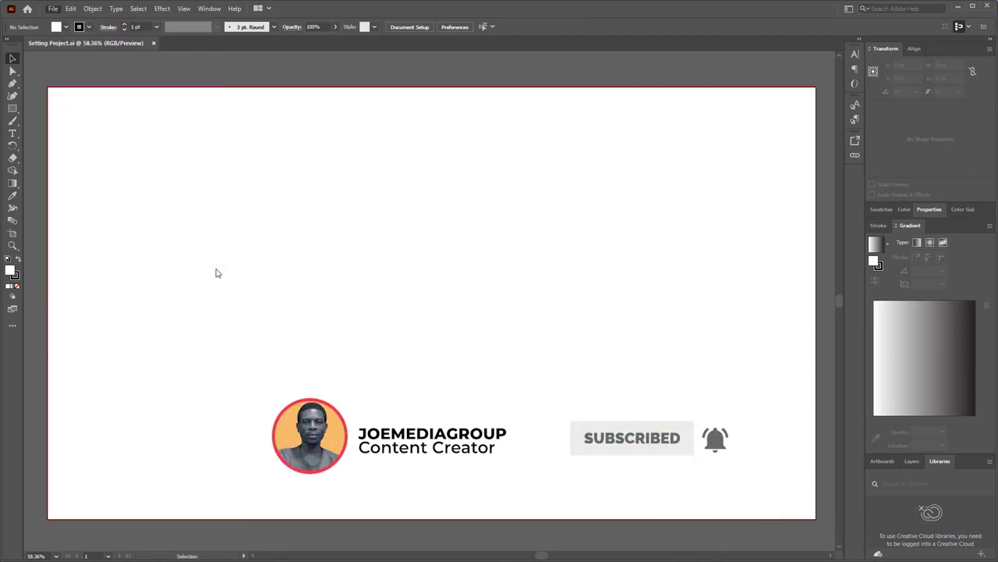
pyautogui.click(53, 9)
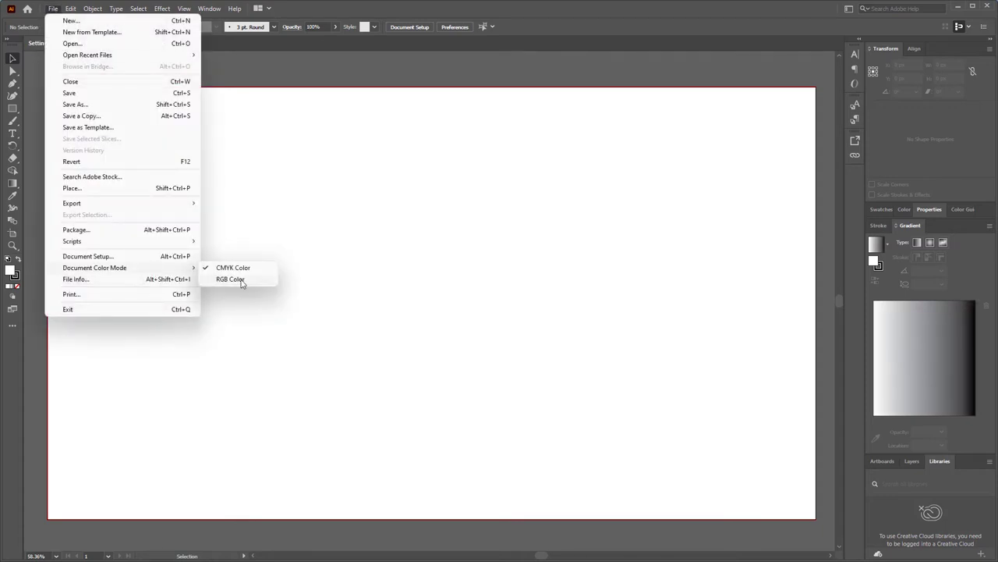
pyautogui.click(230, 279)
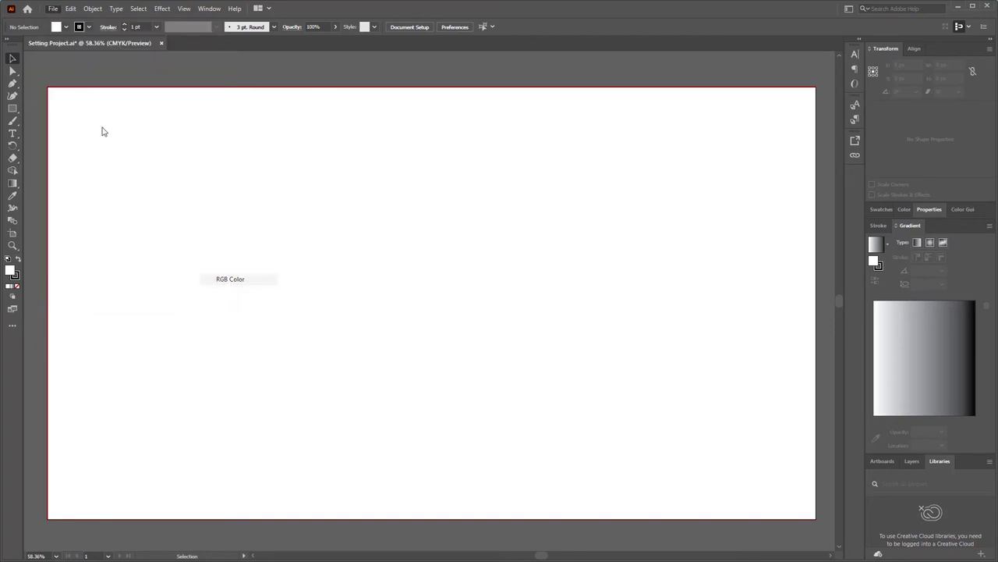
# - Open and dismiss the File menu, then open the Edit menu
pyautogui.click(53, 9)
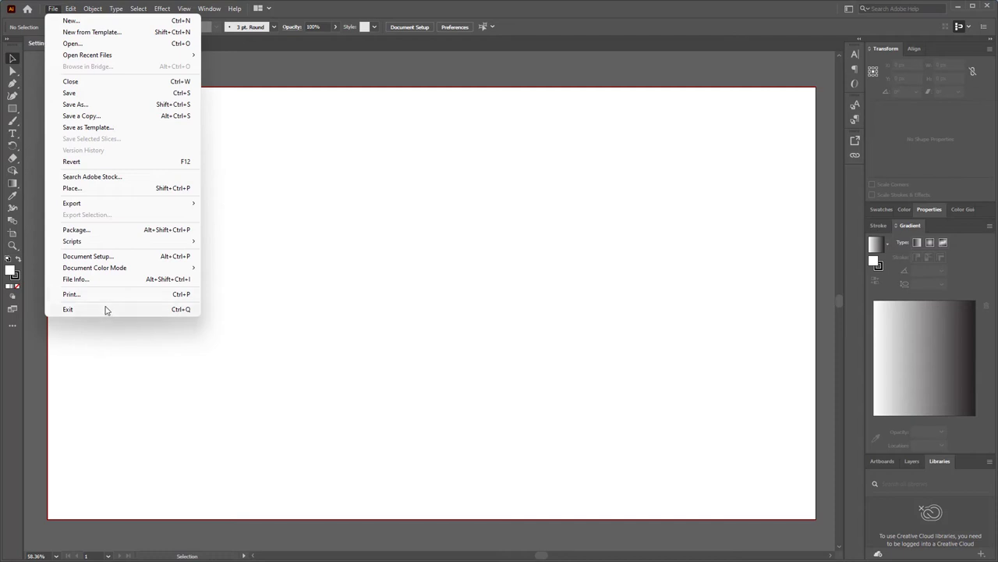
pyautogui.click(224, 69)
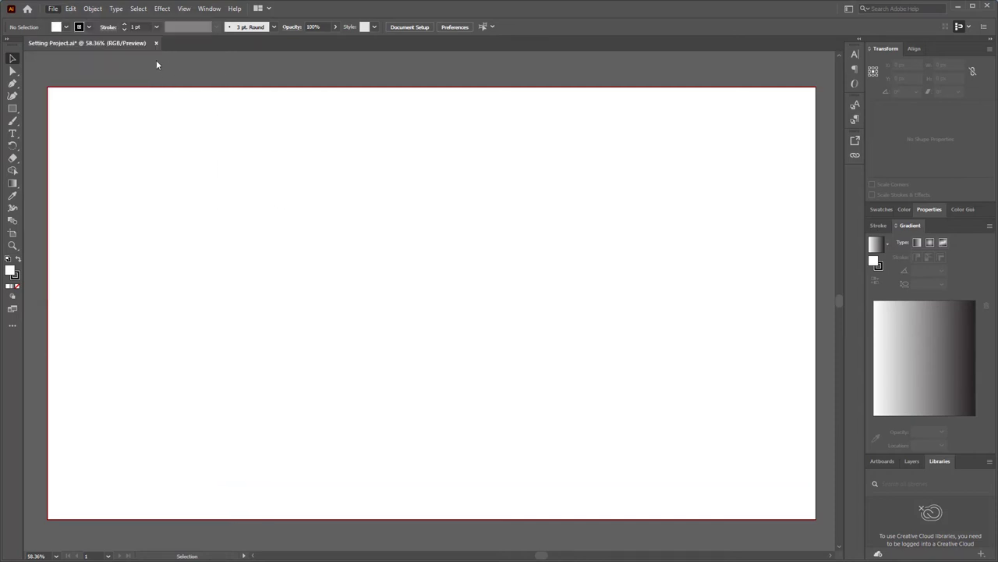
pyautogui.click(70, 10)
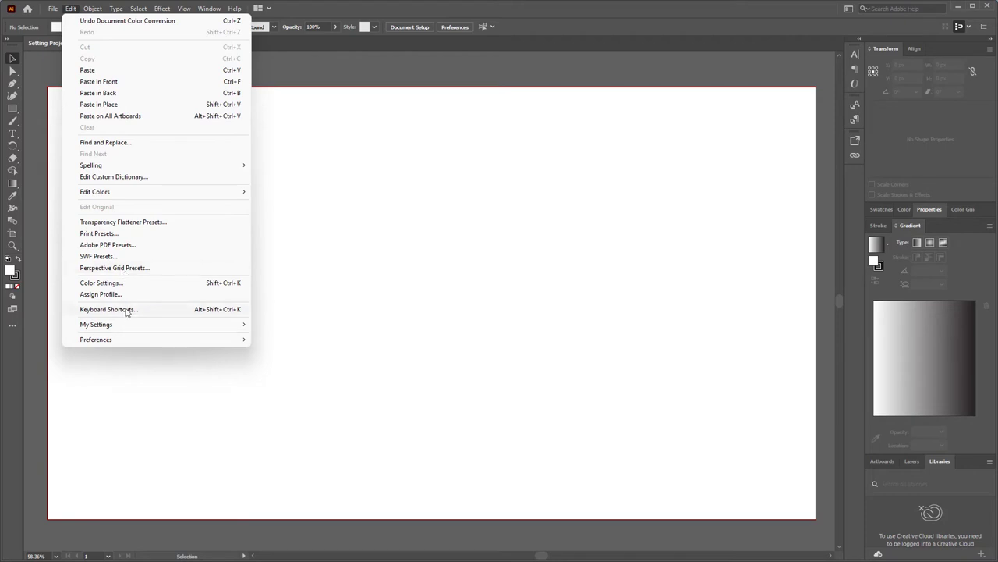
# - Open Keyboard Shortcuts and scroll through the Illustrator Defaults shortcut list
pyautogui.click(127, 311)
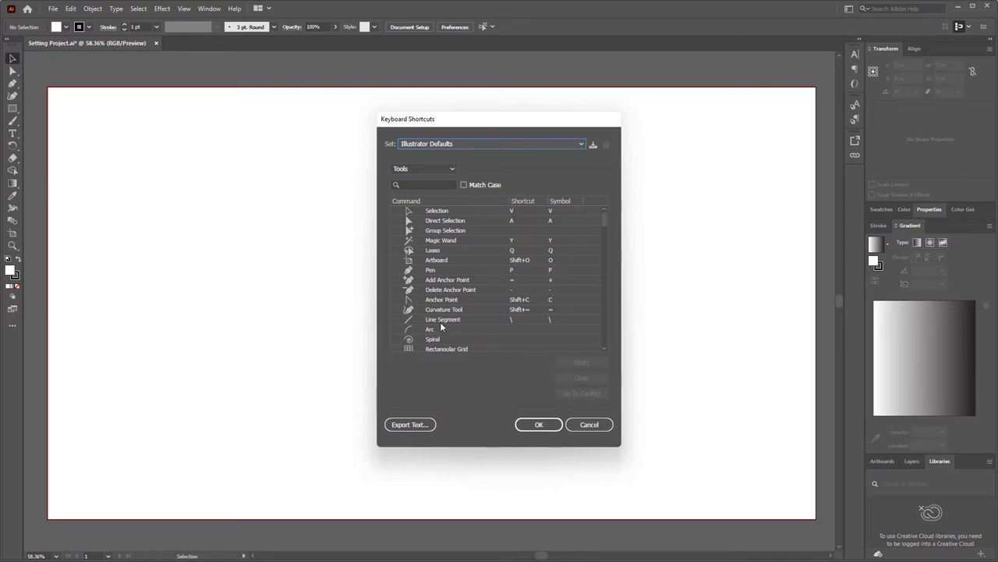
pyautogui.moveTo(605, 216); pyautogui.dragTo(606, 240)
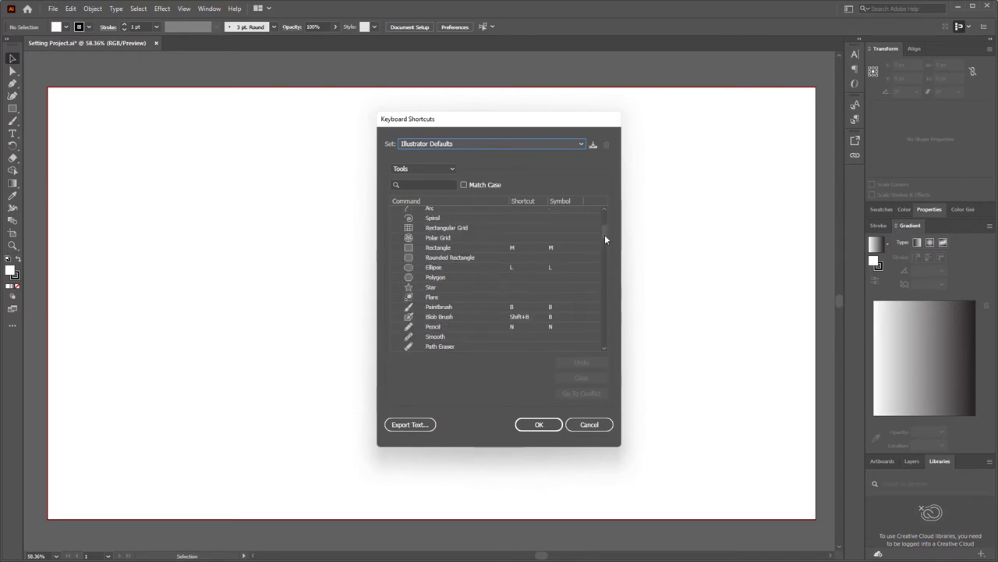
pyautogui.moveTo(607, 247); pyautogui.dragTo(601, 347)
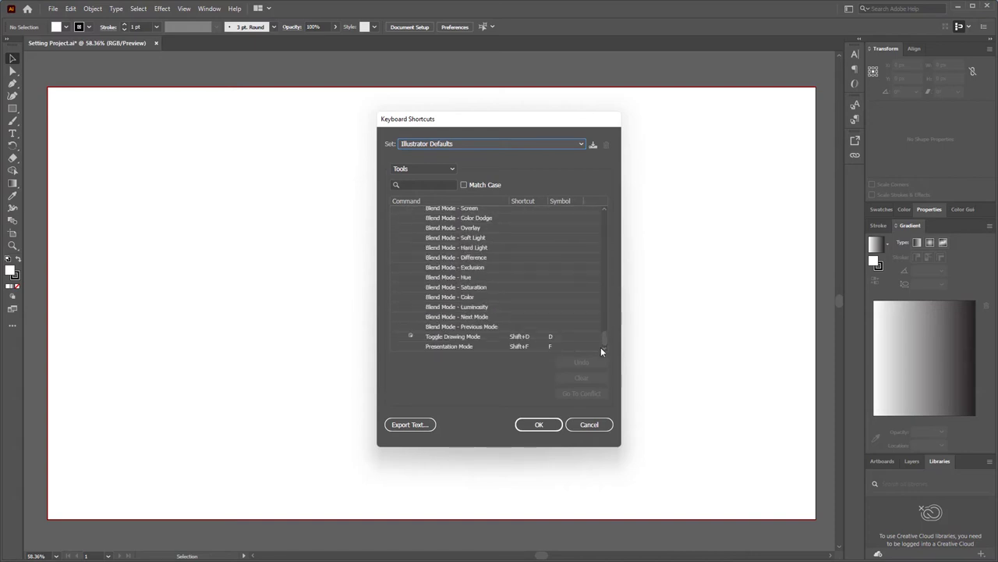
pyautogui.scroll(4, 467, 291)
pyautogui.scroll(3, 466, 291)
pyautogui.scroll(5, 467, 292)
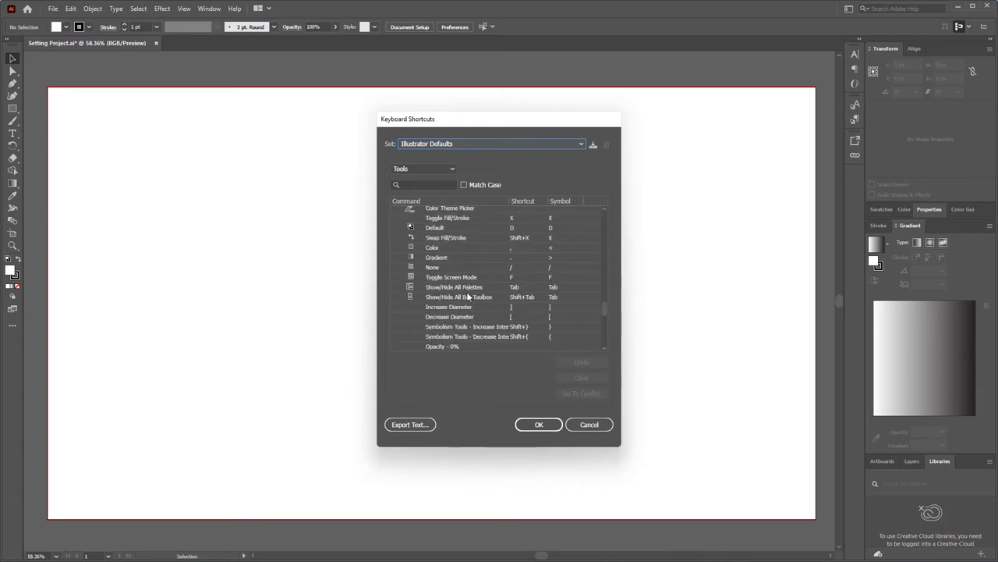
pyautogui.scroll(5, 466, 291)
pyautogui.scroll(3, 468, 296)
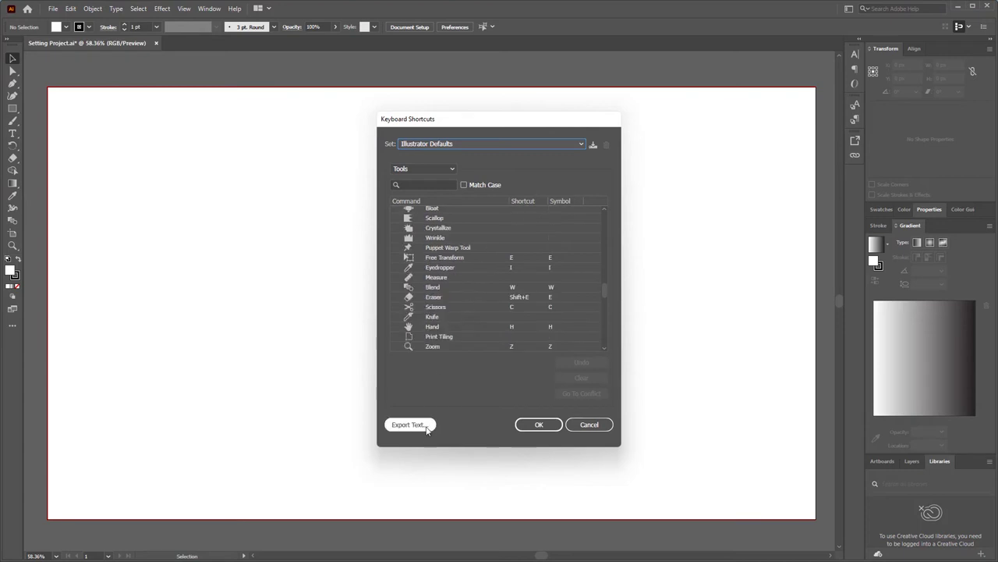
# - Export the shortcut list as a text file, then confirm the dialog with OK
pyautogui.click(435, 267)
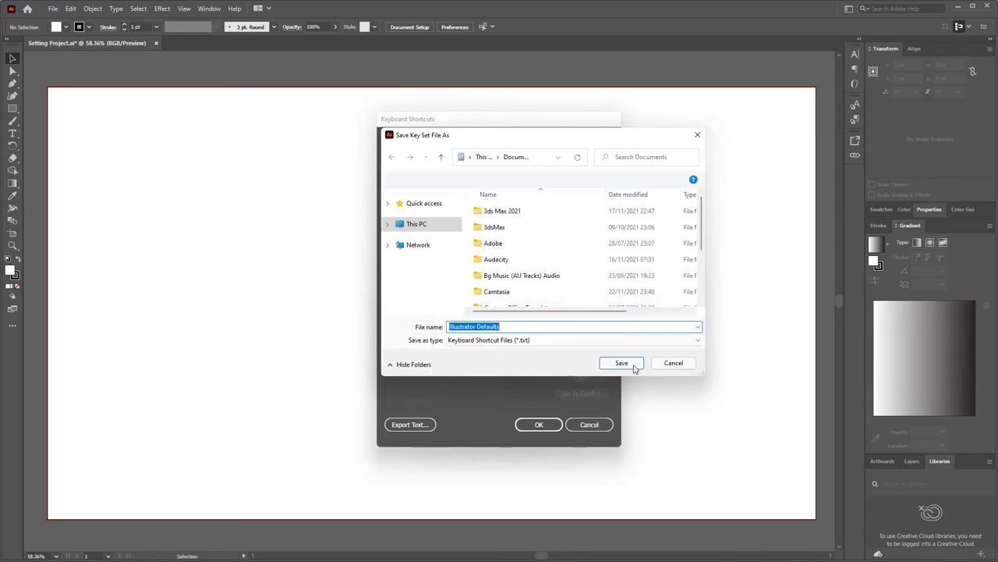
pyautogui.click(622, 363)
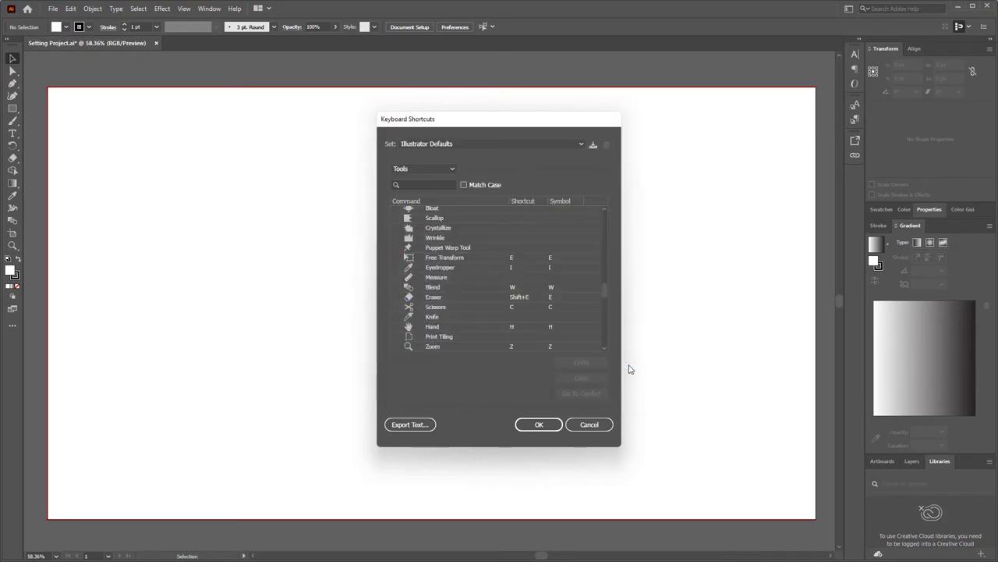
pyautogui.click(538, 425)
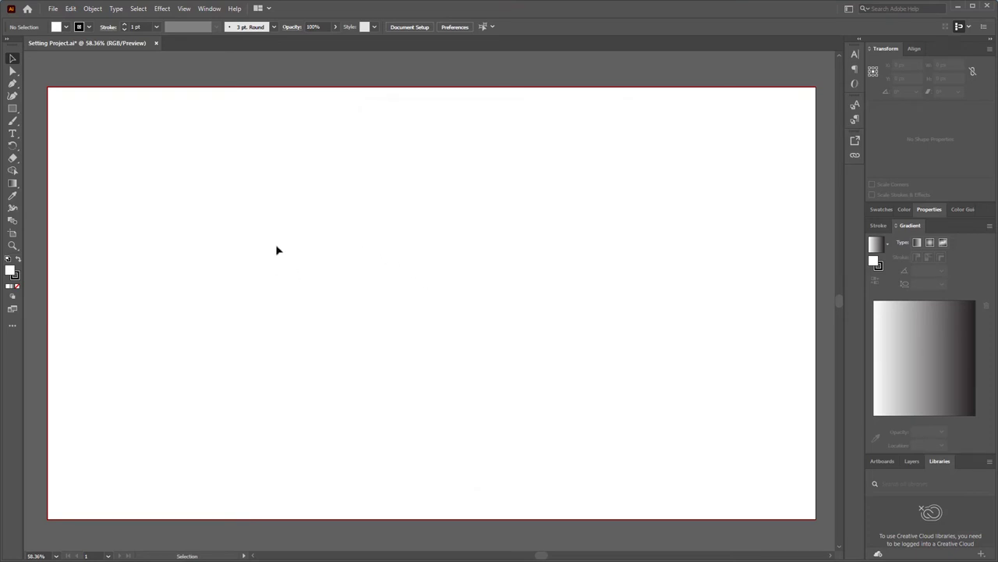
# - Browse the Object and Effect menu commands
pyautogui.click(93, 9)
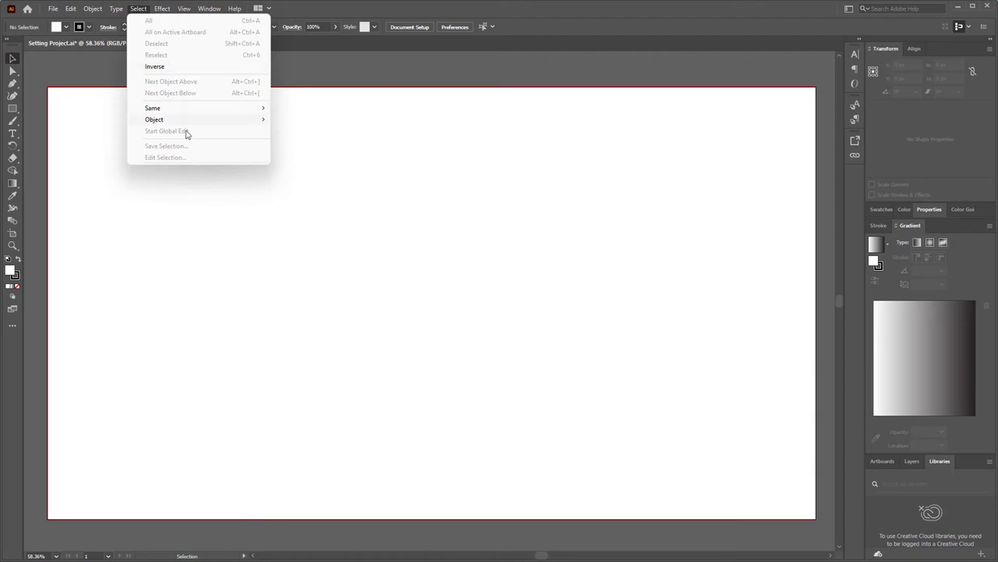
pyautogui.moveTo(152, 108)
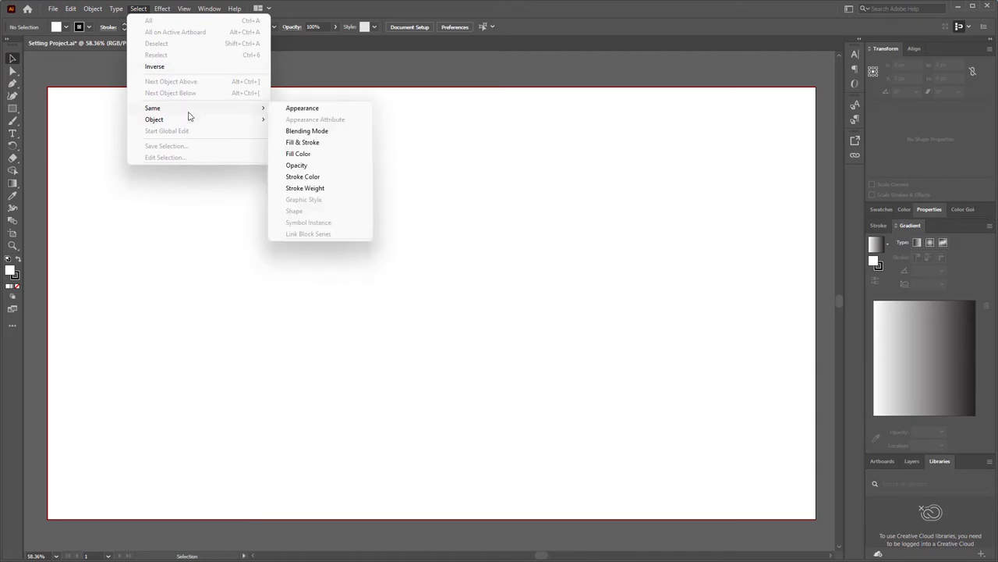
pyautogui.click(163, 10)
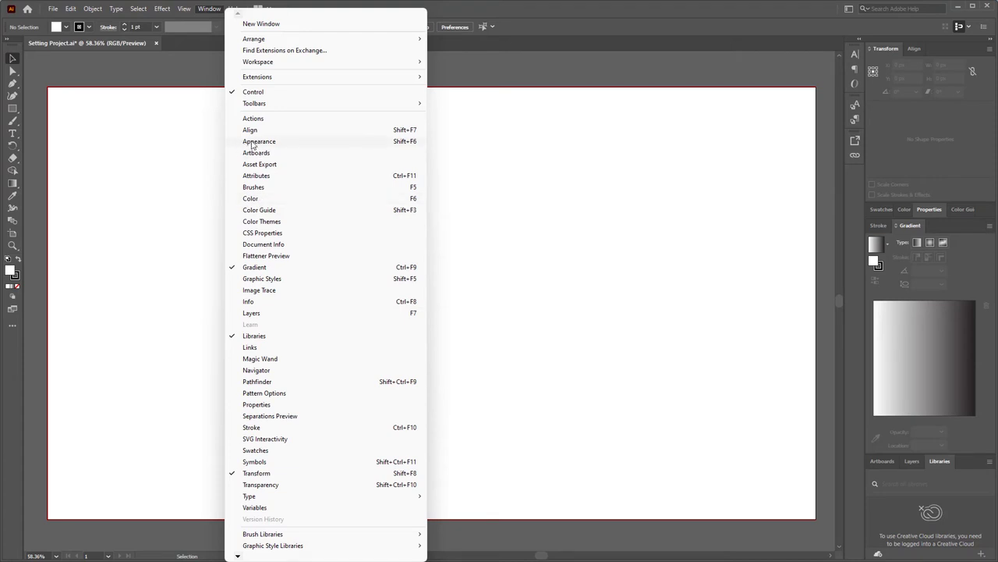
# - Show the Appearance panel beside the artboard, then browse the Window and Help menus
pyautogui.click(252, 143)
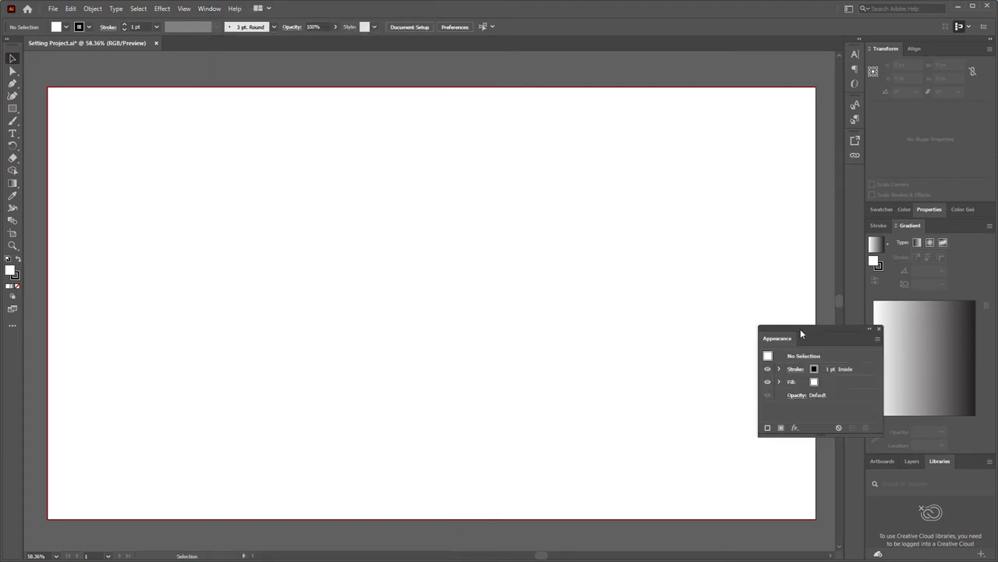
pyautogui.moveTo(800, 328); pyautogui.dragTo(777, 260)
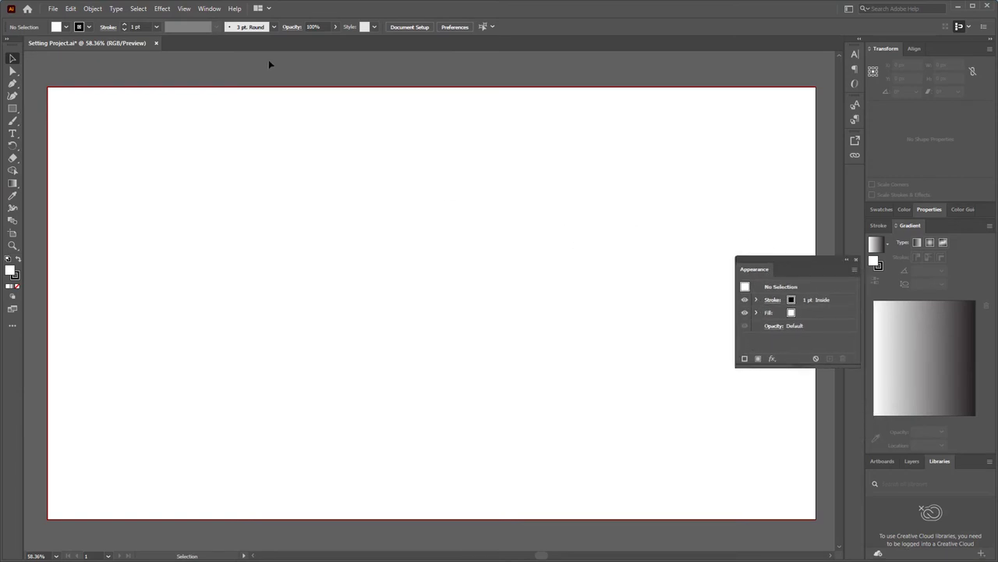
pyautogui.click(208, 10)
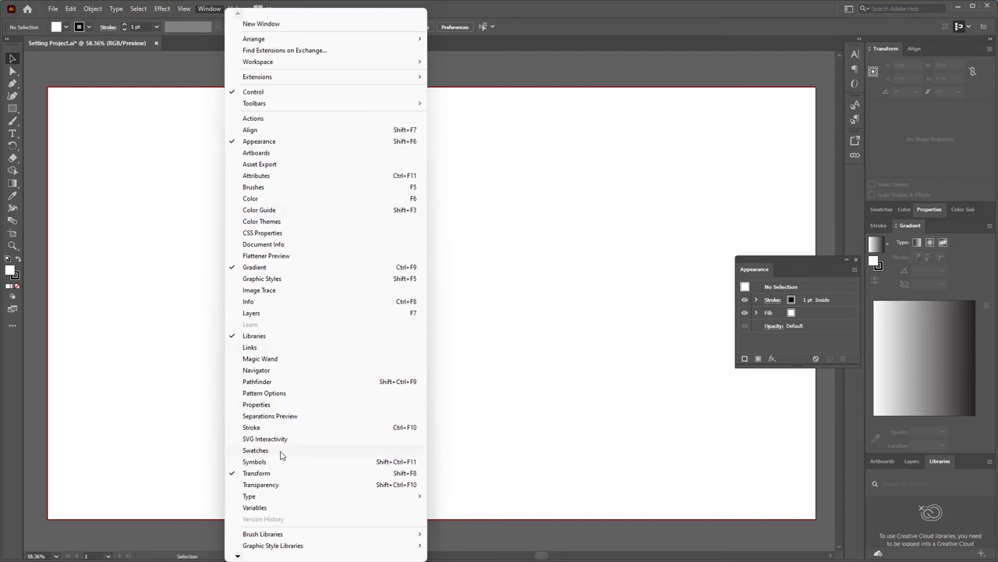
pyautogui.click(195, 73)
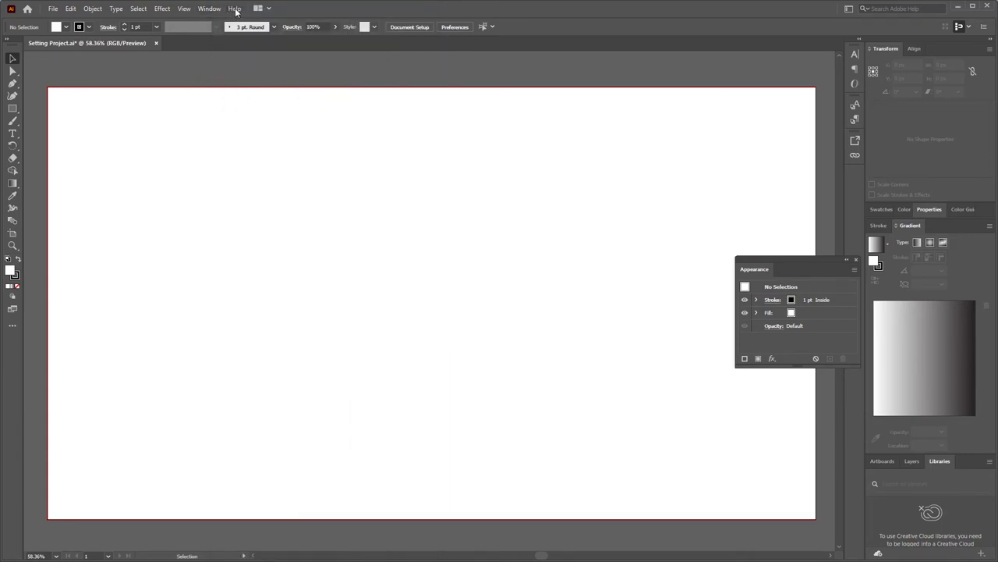
pyautogui.click(234, 9)
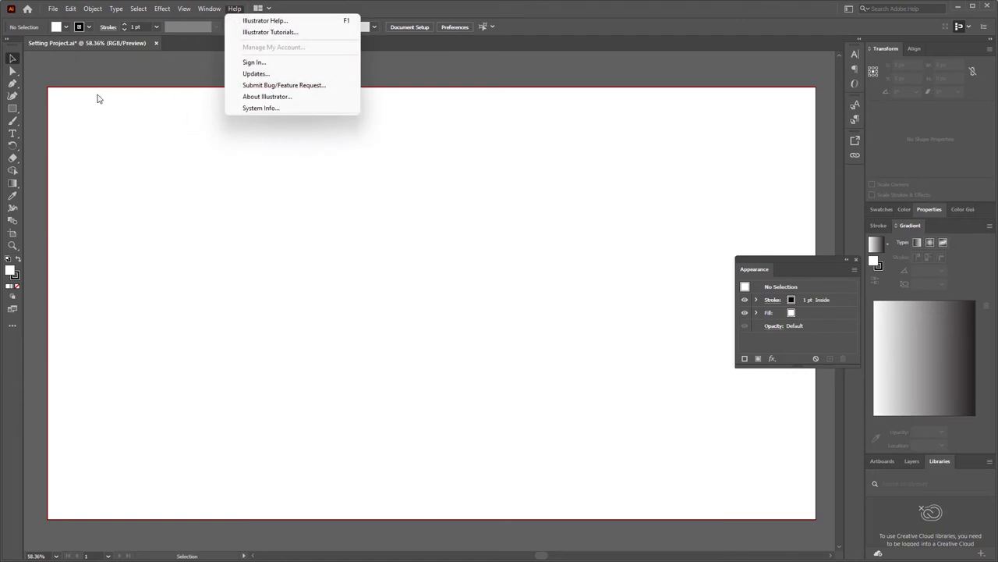
pyautogui.press('Escape')
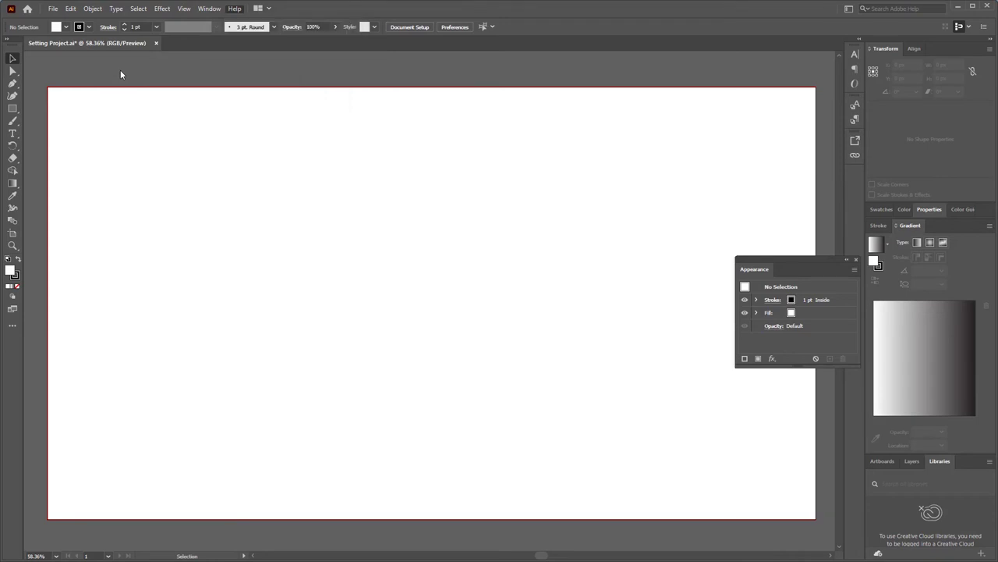
pyautogui.press('Escape')
# - Start a new document from the Banner Ads template in the Blank Templates folder
pyautogui.click(53, 11)
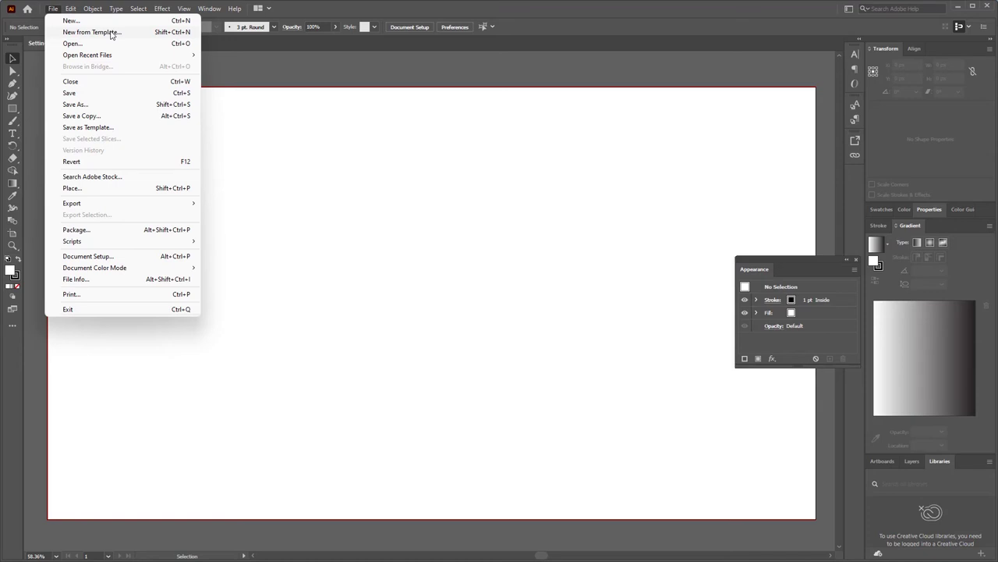
pyautogui.press('Escape')
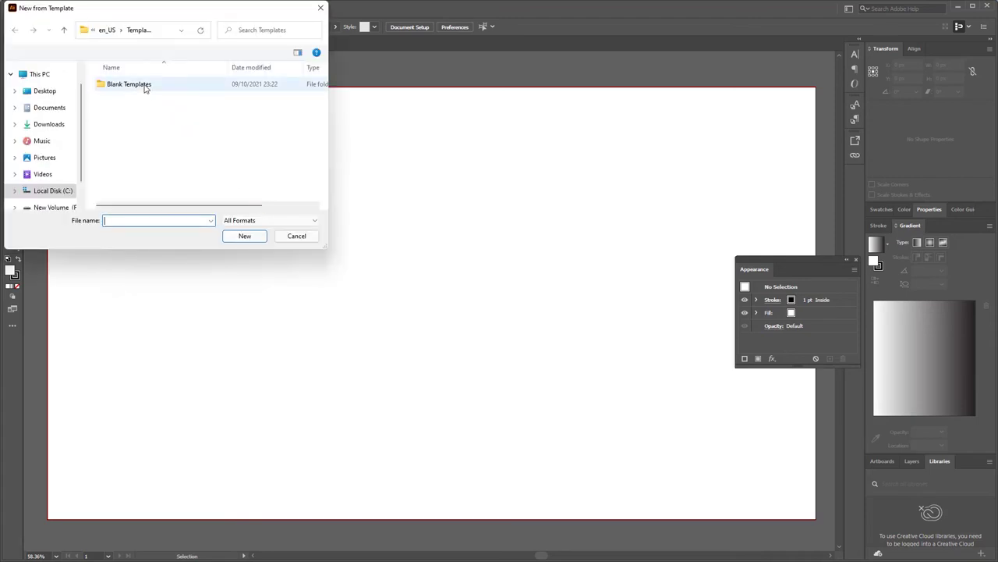
pyautogui.doubleClick(144, 86)
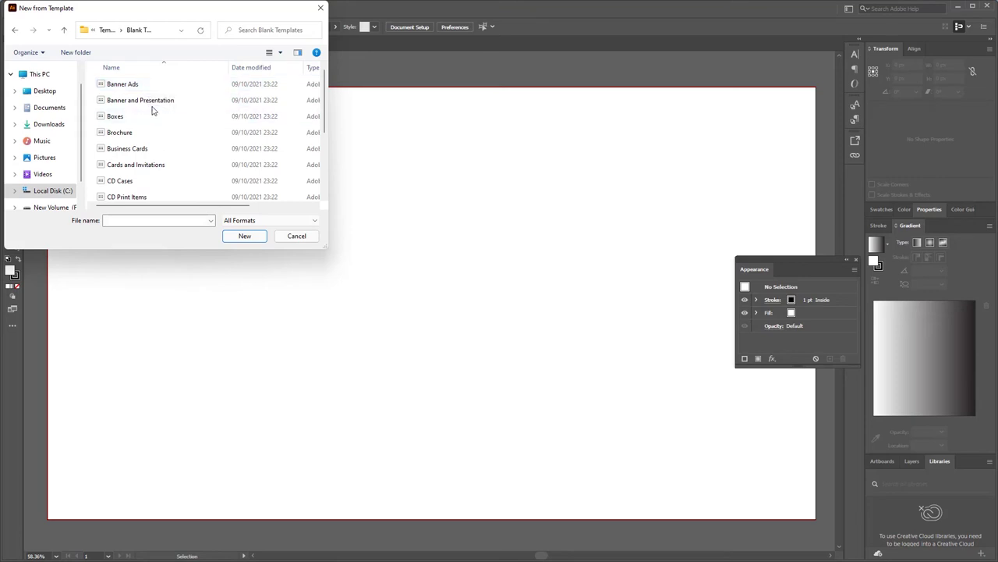
pyautogui.scroll(-2, 144, 136)
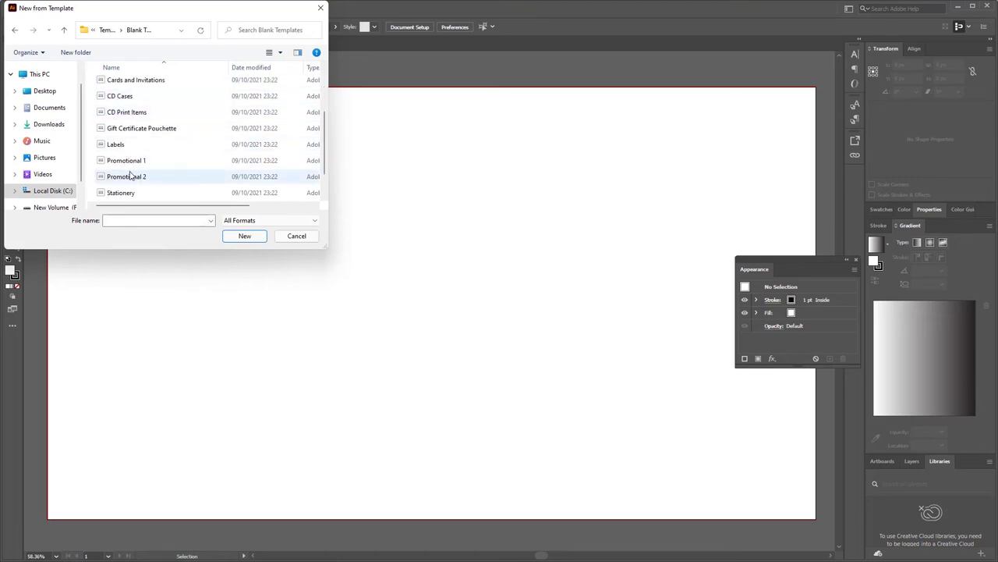
pyautogui.scroll(-1, 141, 192)
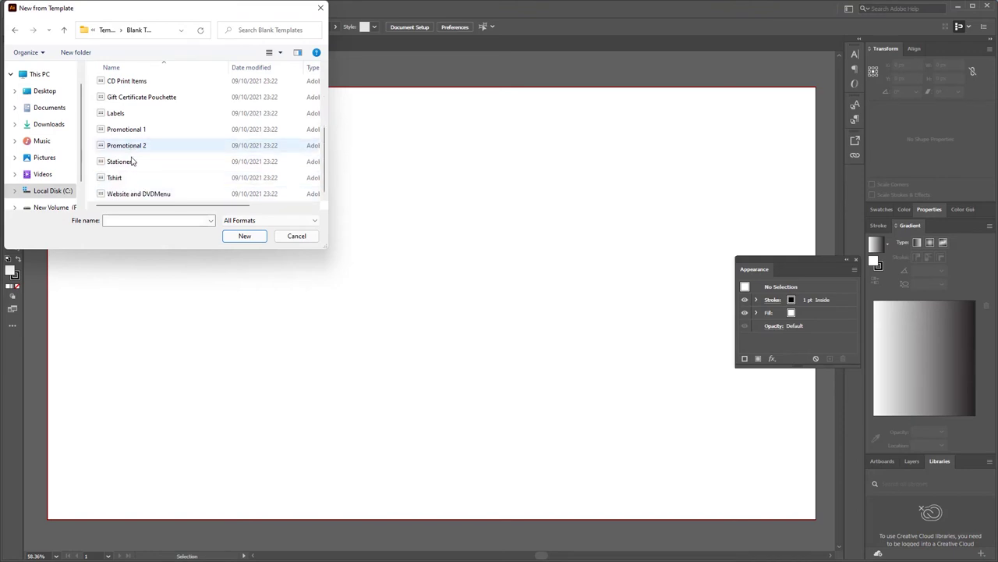
pyautogui.scroll(2, 136, 164)
pyautogui.scroll(1, 160, 170)
pyautogui.click(151, 86)
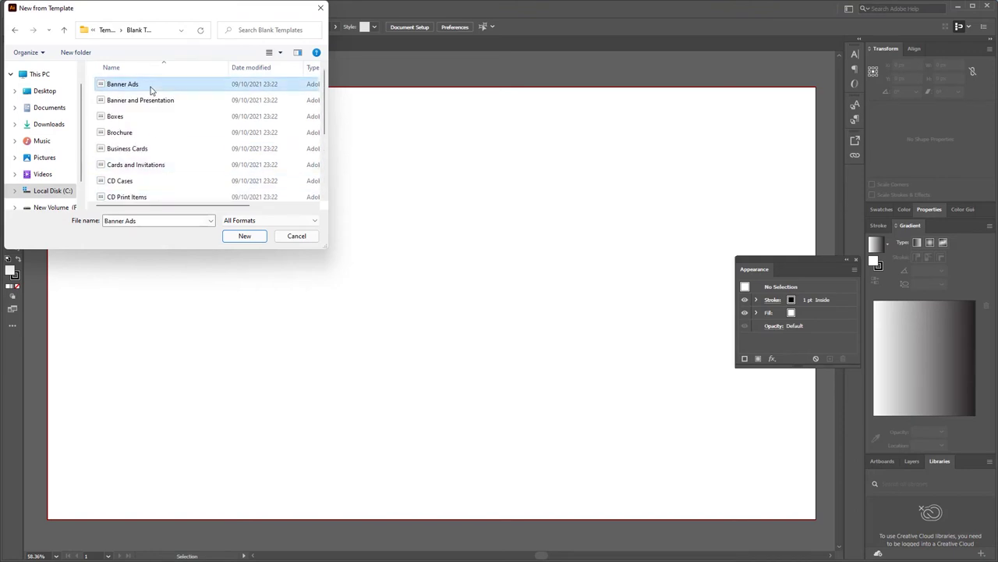
pyautogui.click(244, 235)
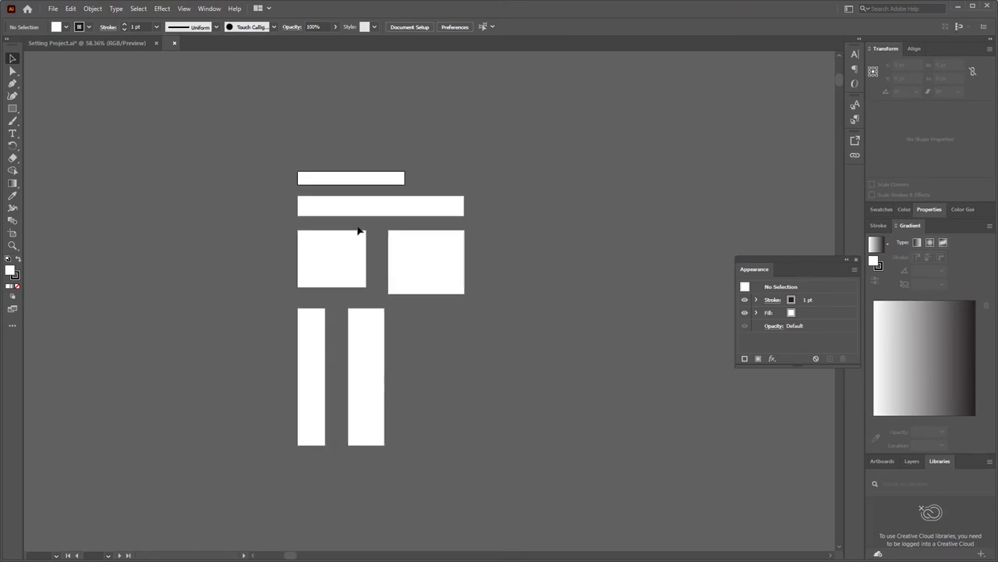
pyautogui.scroll(-3, 297, 248)
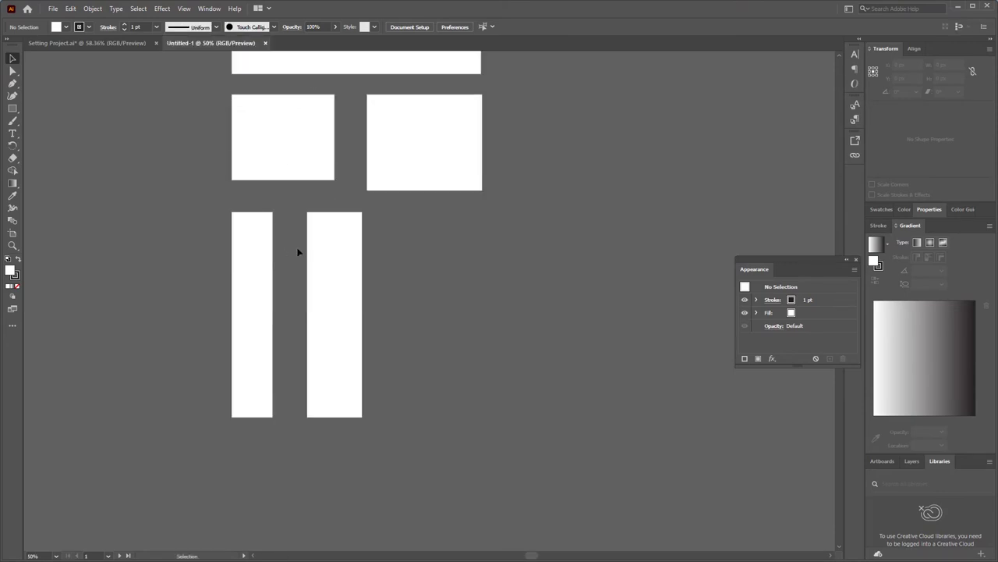
pyautogui.scroll(3, 329, 334)
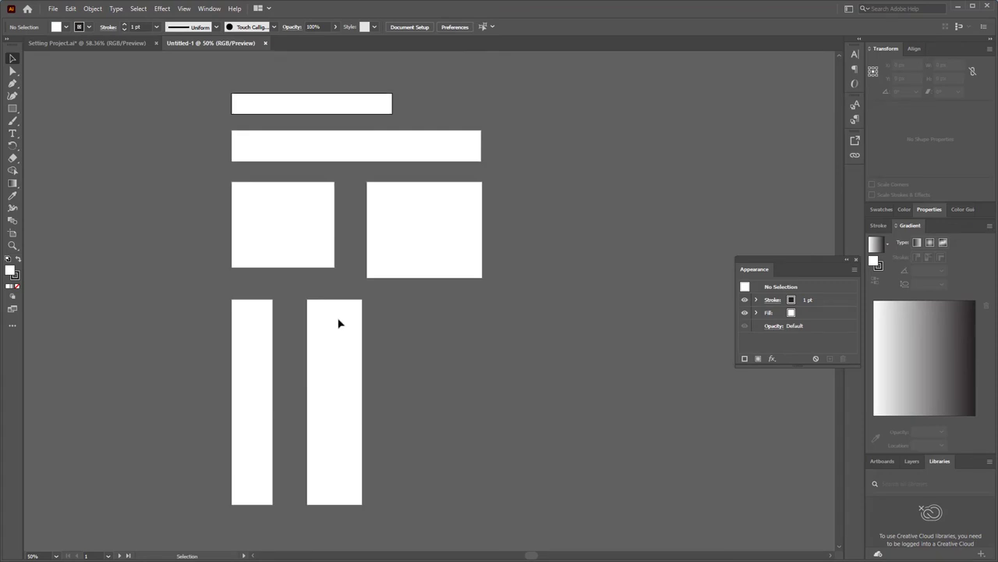
# - Bring up the New Document setup and close it without creating anything
pyautogui.click(53, 9)
pyautogui.moveTo(111, 34)
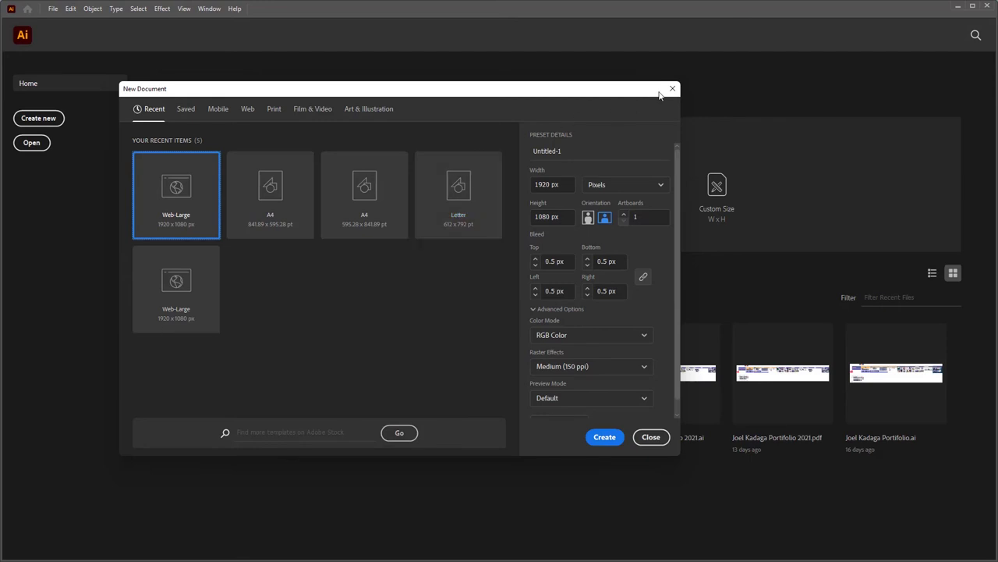
pyautogui.click(672, 88)
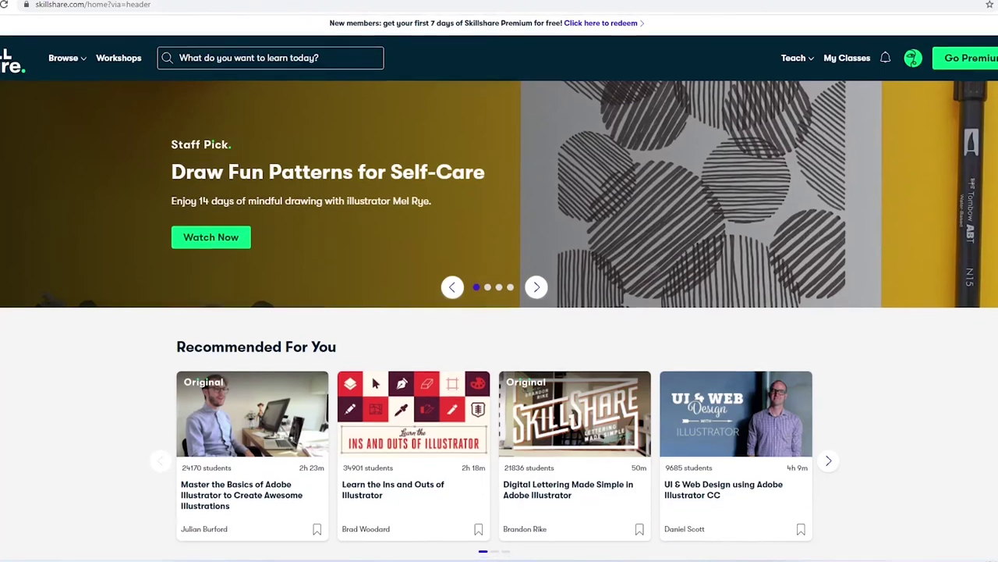
pyautogui.scroll(-1, 500, 312)
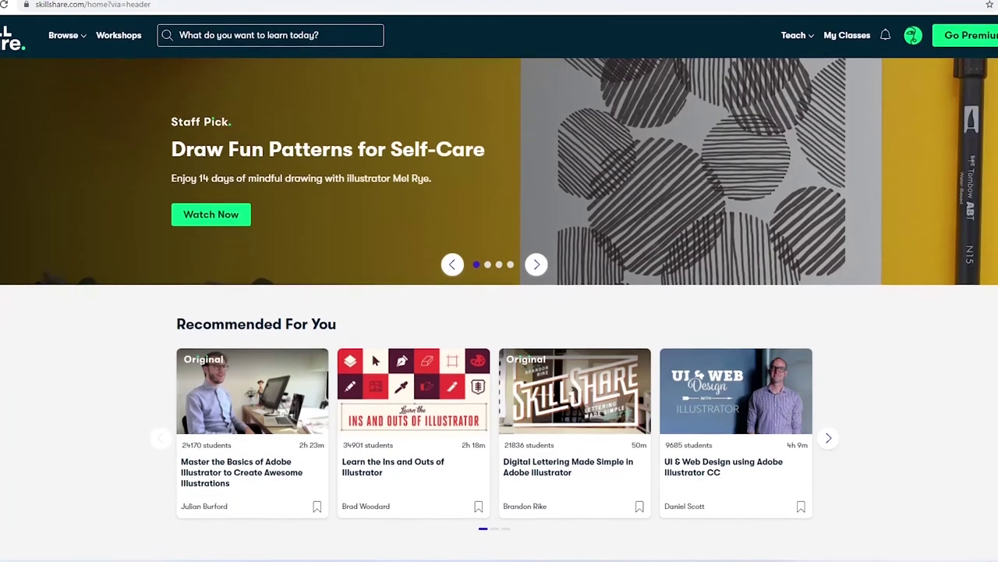
pyautogui.scroll(-1, 499, 312)
pyautogui.scroll(-1, 499, 312)
pyautogui.scroll(-1, 499, 312)
pyautogui.scroll(-1, 500, 312)
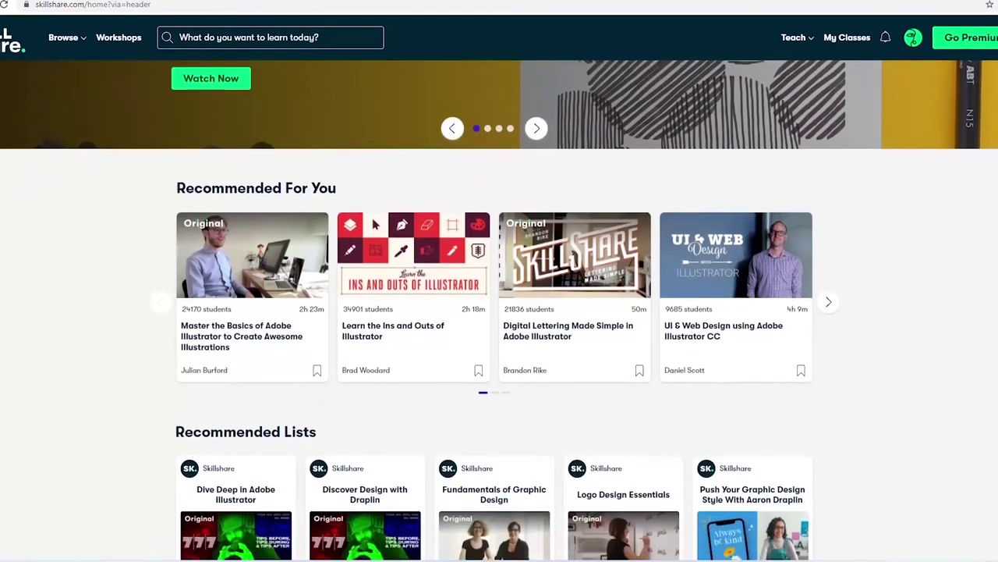
pyautogui.scroll(-1, 499, 312)
pyautogui.scroll(-1, 500, 312)
pyautogui.scroll(-1, 500, 312)
pyautogui.scroll(-1, 500, 312)
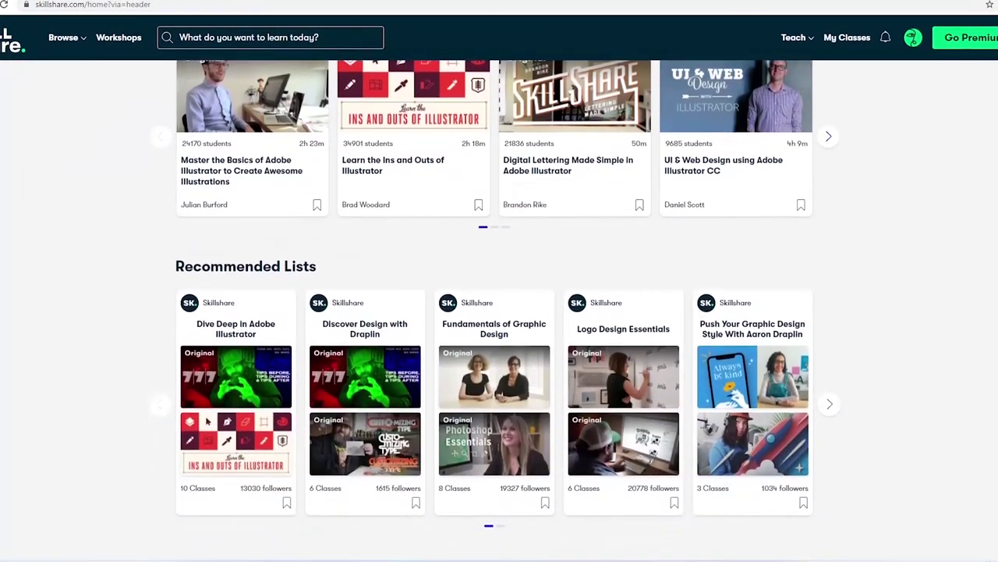
pyautogui.scroll(-1, 500, 312)
pyautogui.scroll(-1, 499, 312)
pyautogui.scroll(-1, 500, 312)
pyautogui.scroll(-1, 499, 312)
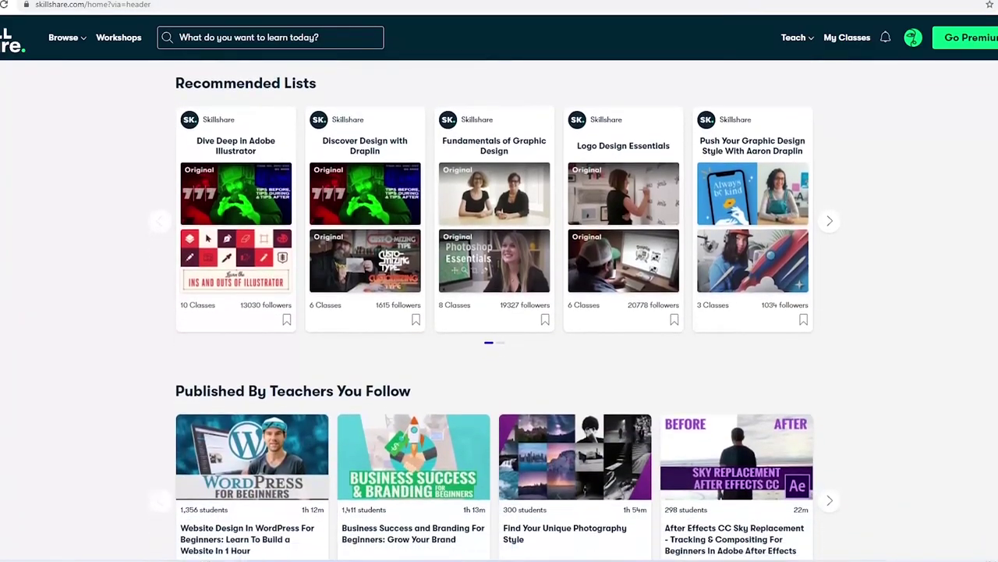
pyautogui.scroll(-1, 500, 312)
pyautogui.scroll(-1, 500, 312)
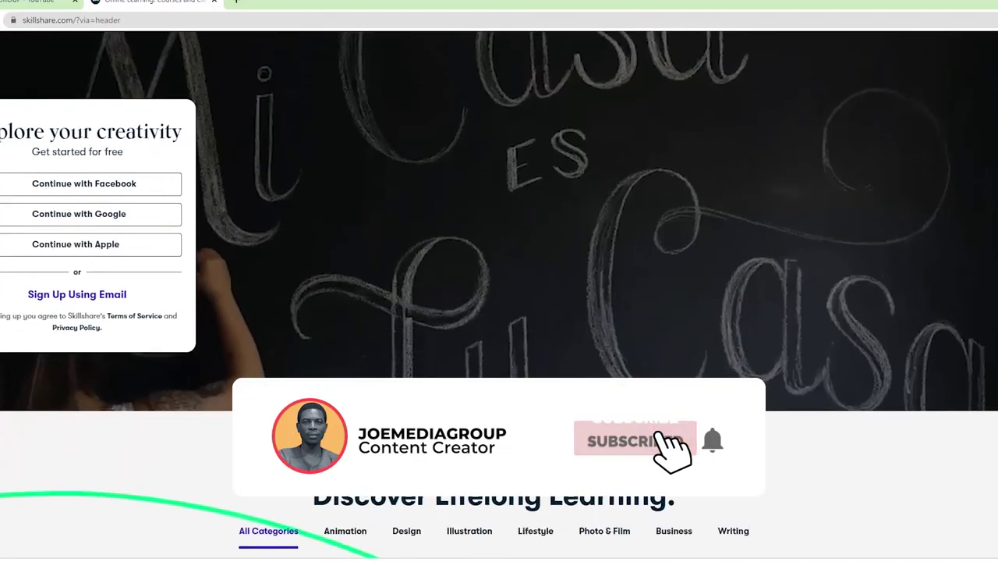
# - Scroll to the Discover Lifelong Learning classes and advance the carousel to its fourth set
pyautogui.scroll(-2, 499, 297)
pyautogui.scroll(-1, 499, 297)
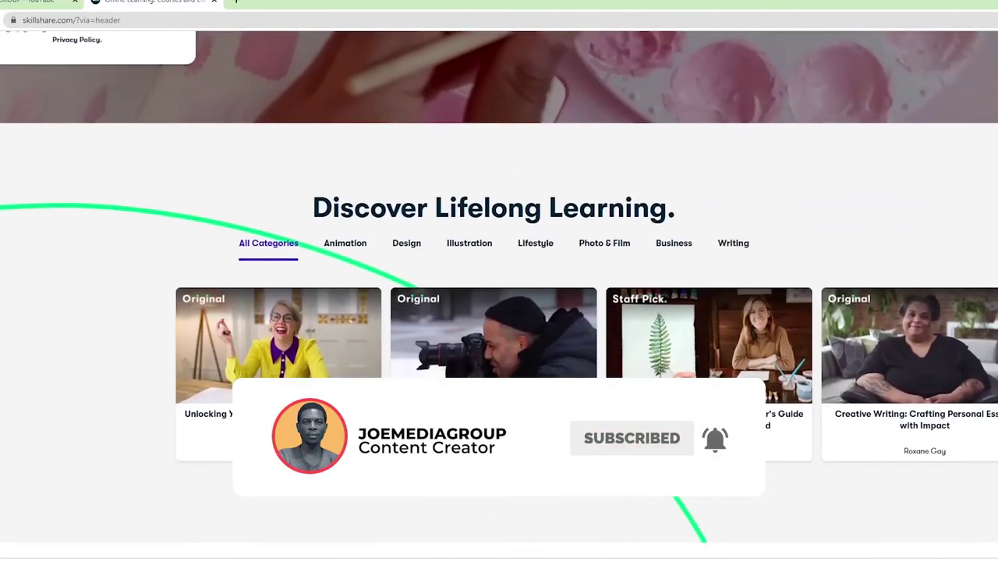
pyautogui.scroll(-2, 499, 297)
pyautogui.scroll(-1, 499, 297)
pyautogui.scroll(-1, 499, 296)
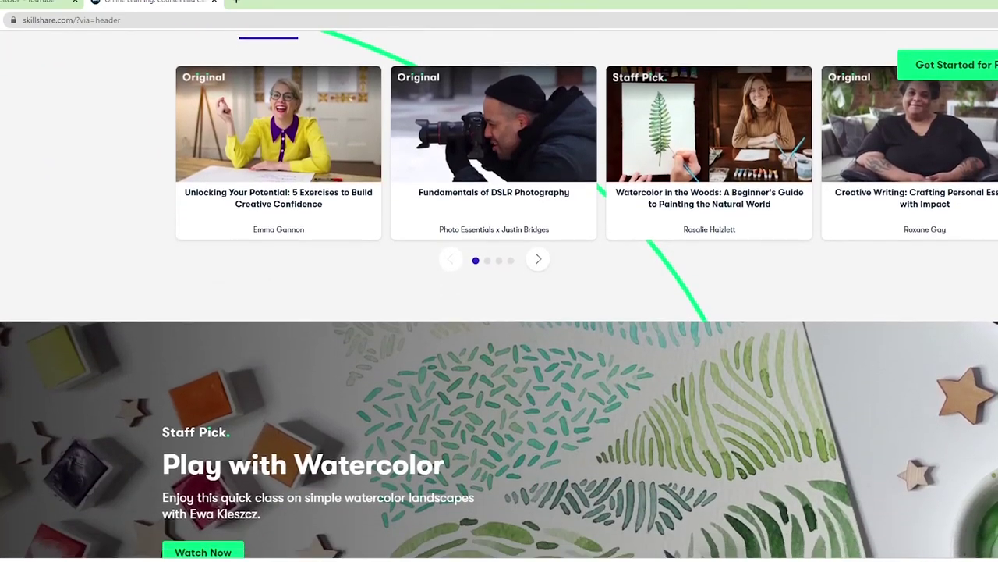
pyautogui.scroll(2, 551, 398)
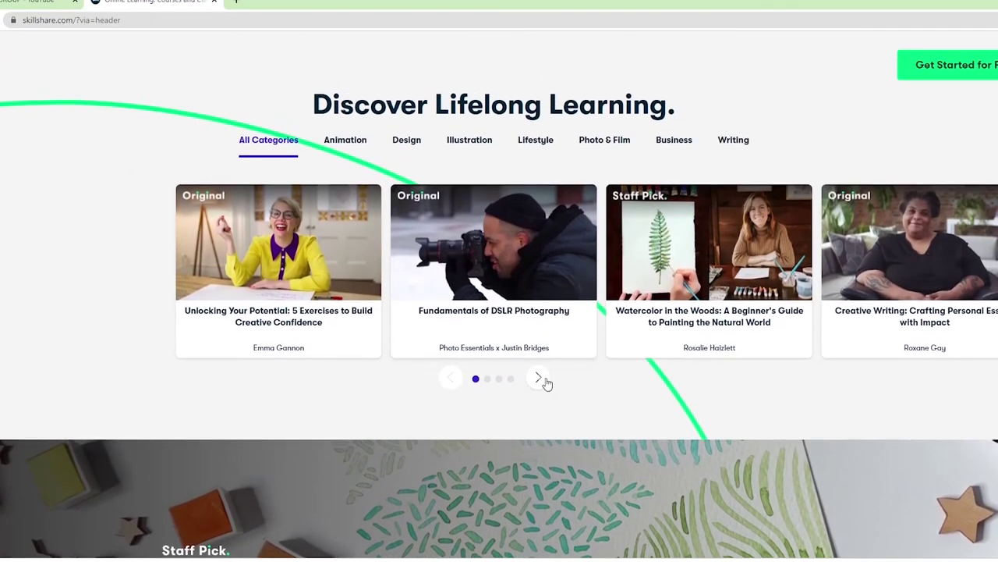
pyautogui.click(538, 379)
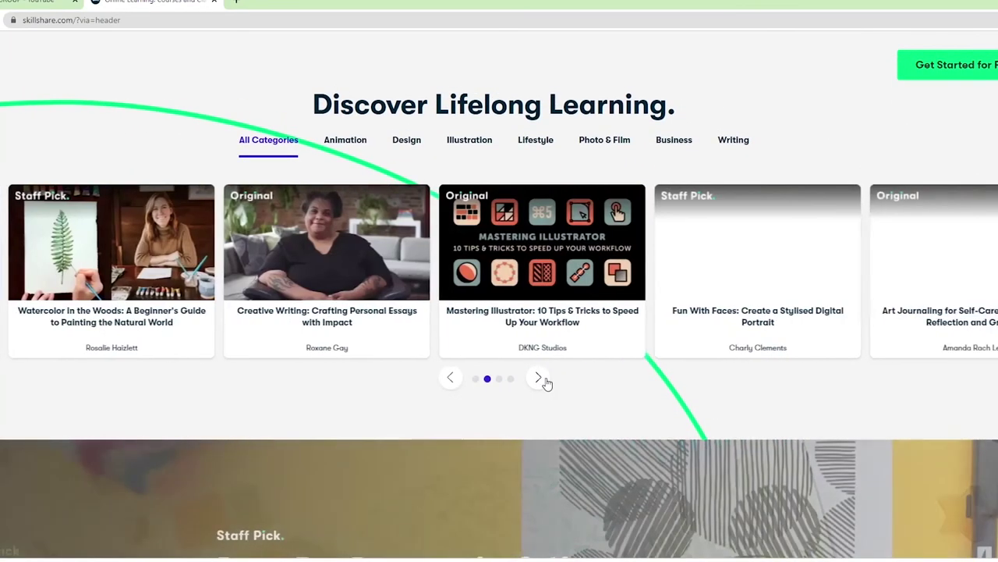
pyautogui.click(539, 378)
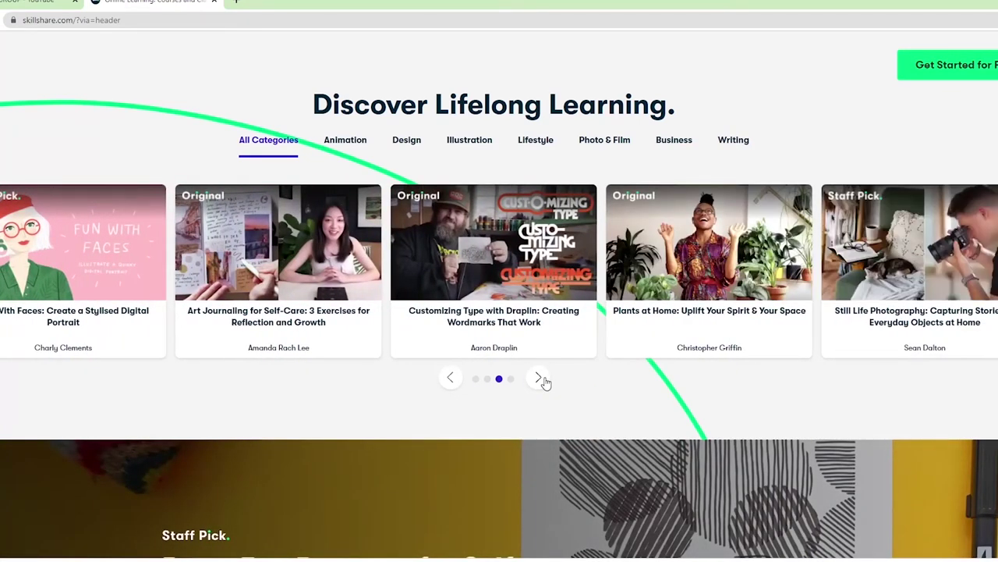
pyautogui.click(544, 381)
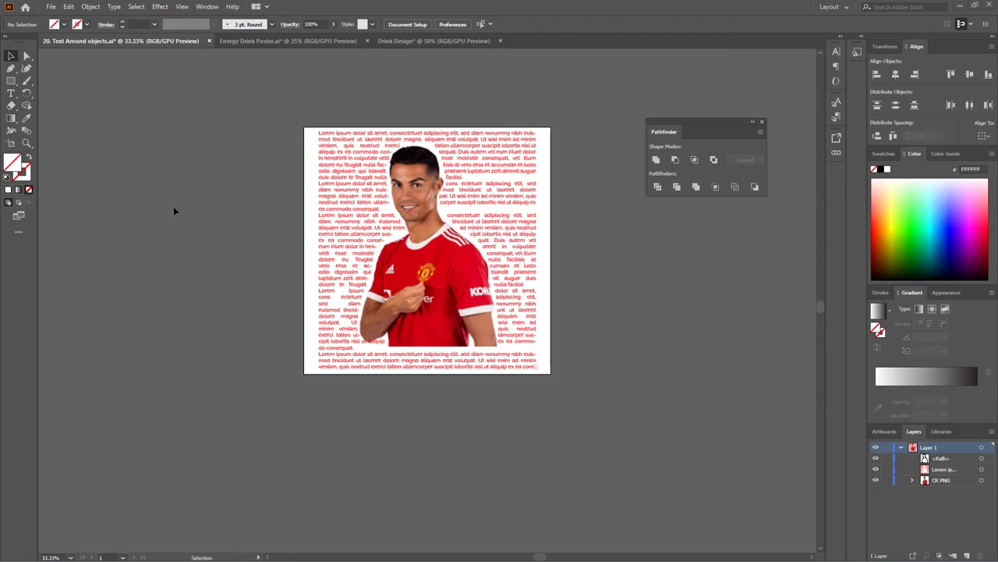
# - Start a new document named 'Instagram post' with height 1350
pyautogui.click(50, 7)
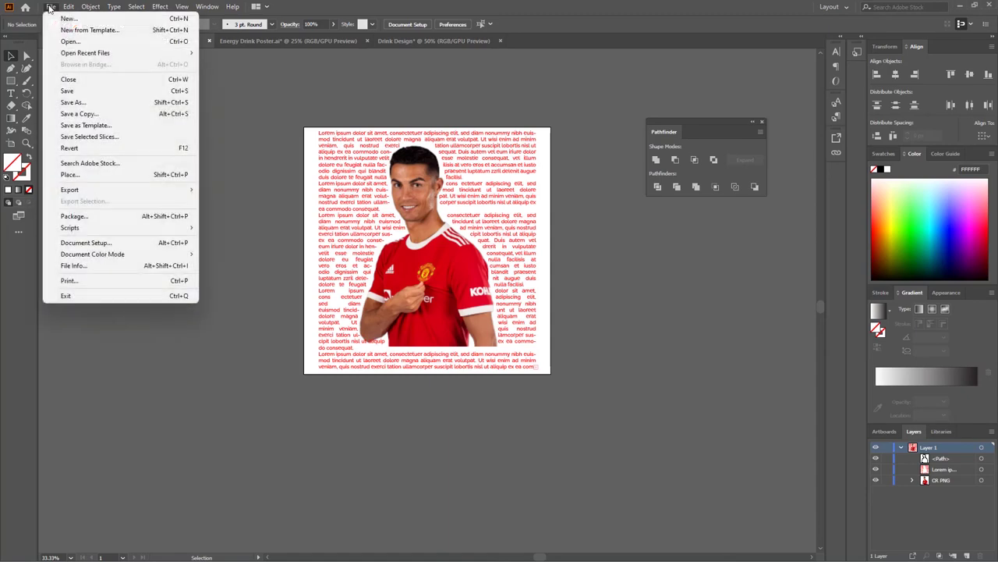
pyautogui.press('Escape')
pyautogui.hotkey('ctrl', 'n')
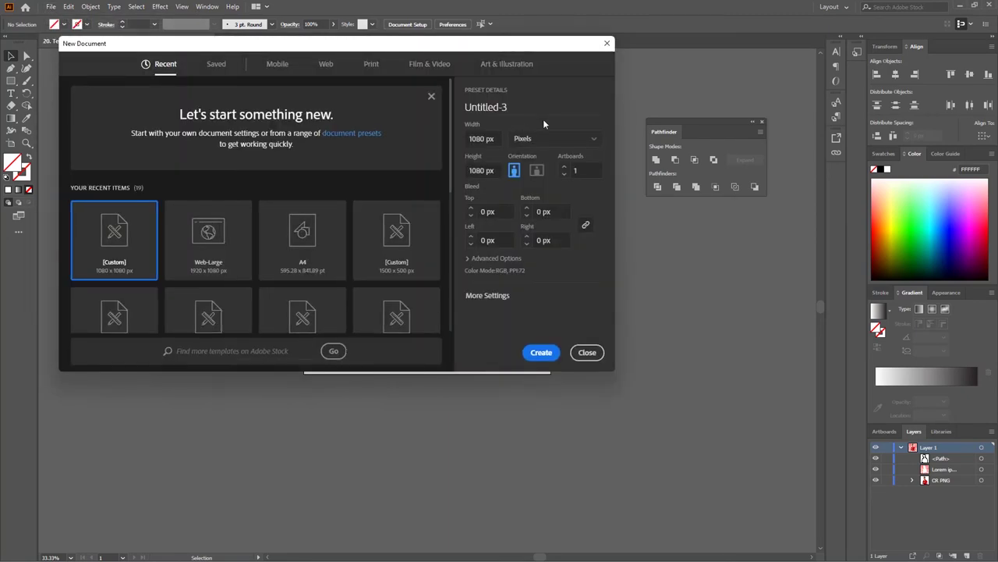
pyautogui.click(527, 106)
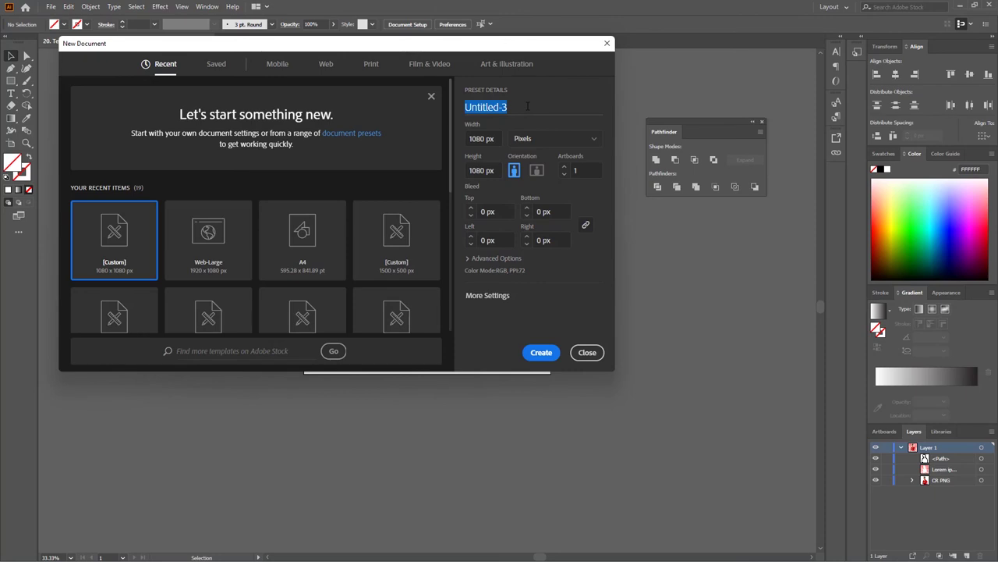
pyautogui.write('Instag')
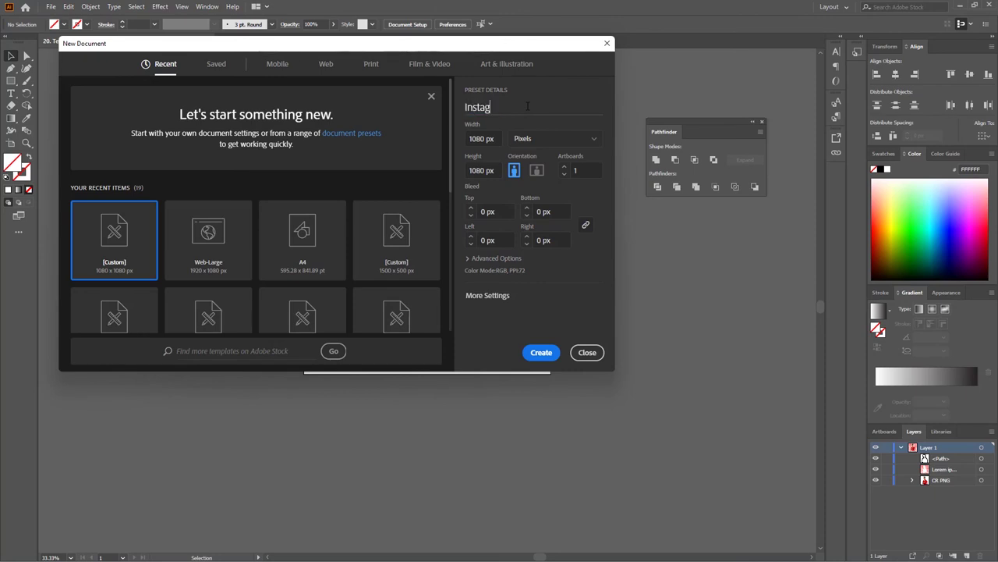
pyautogui.write('ram post')
pyautogui.click(500, 172)
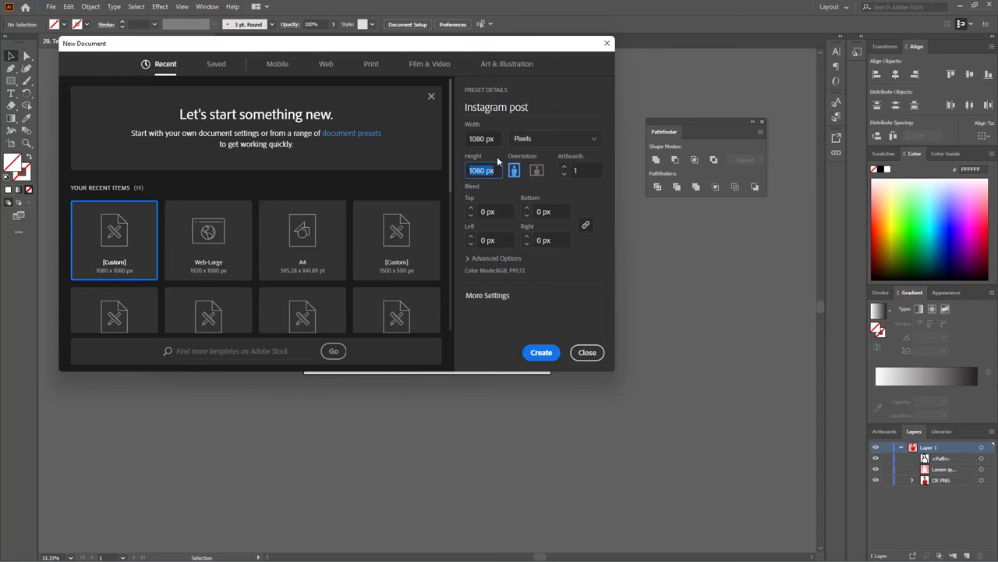
pyautogui.write('1350')
# - Keep Pixels units and portrait orientation, and create the 1080 × 1350 px document
pyautogui.click(553, 138)
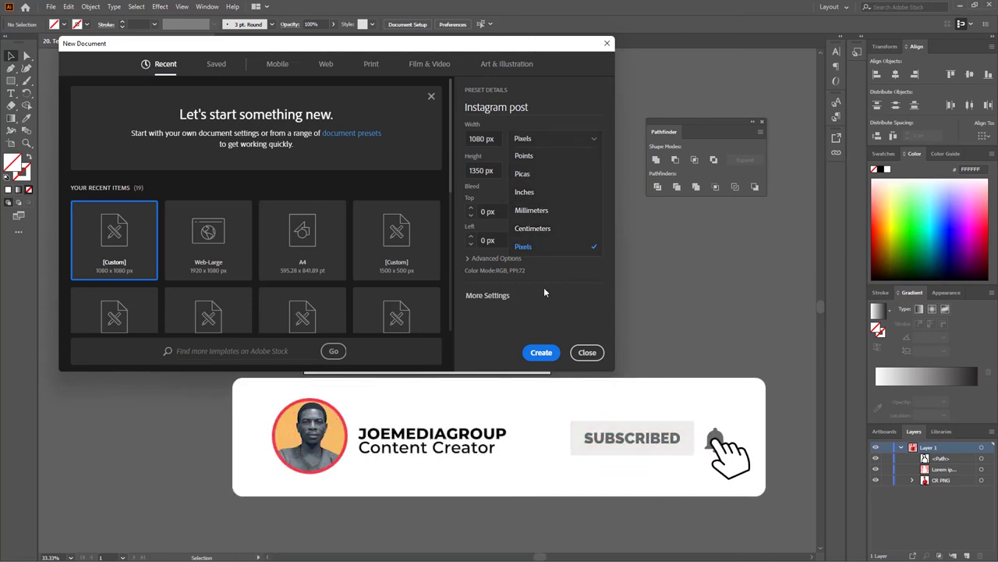
pyautogui.click(533, 248)
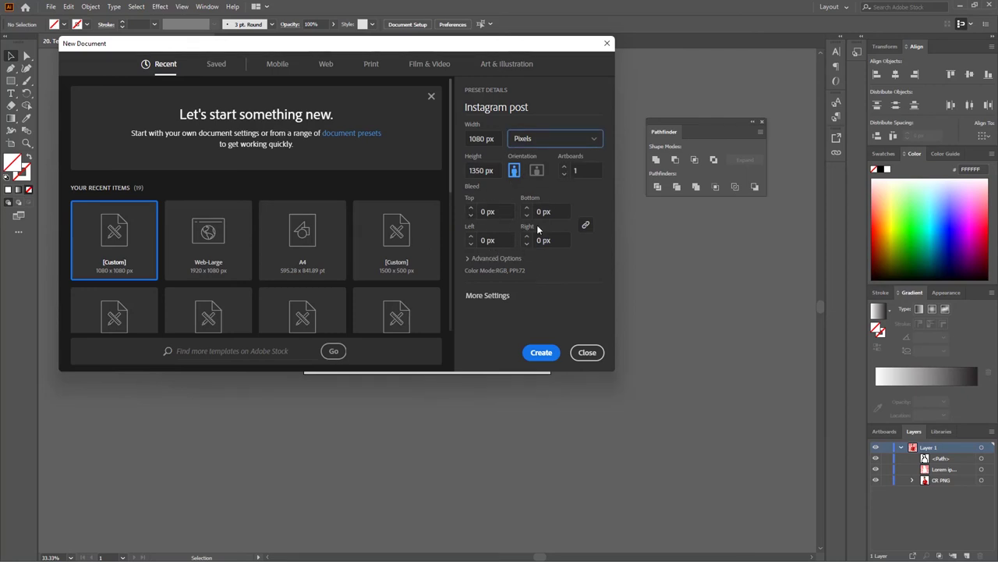
pyautogui.click(514, 171)
pyautogui.click(478, 299)
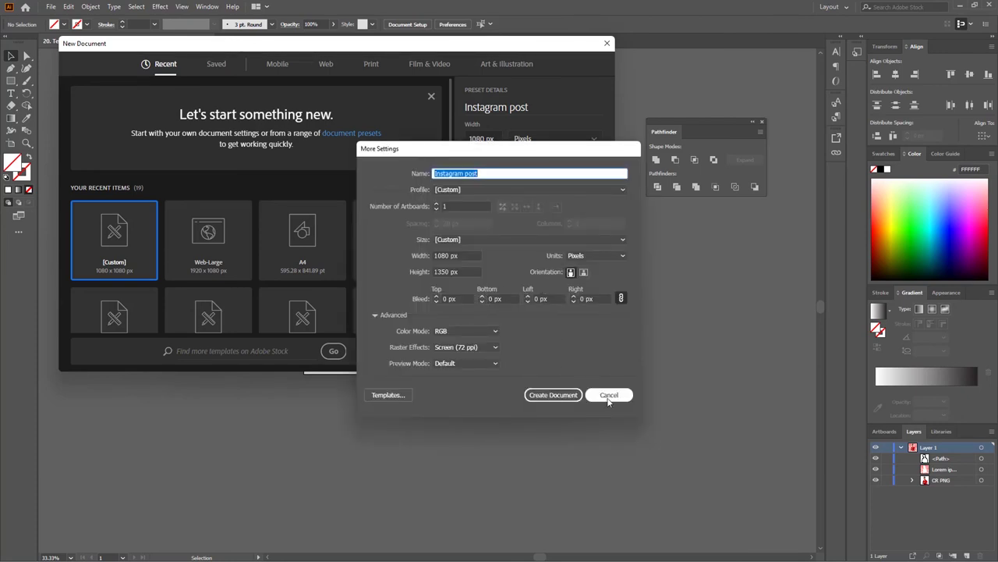
pyautogui.click(608, 396)
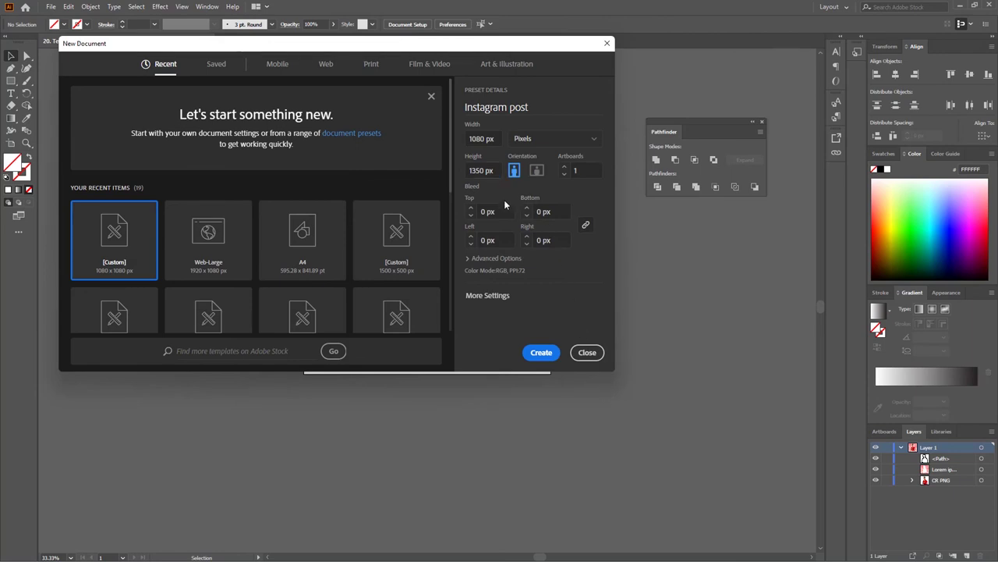
pyautogui.click(540, 353)
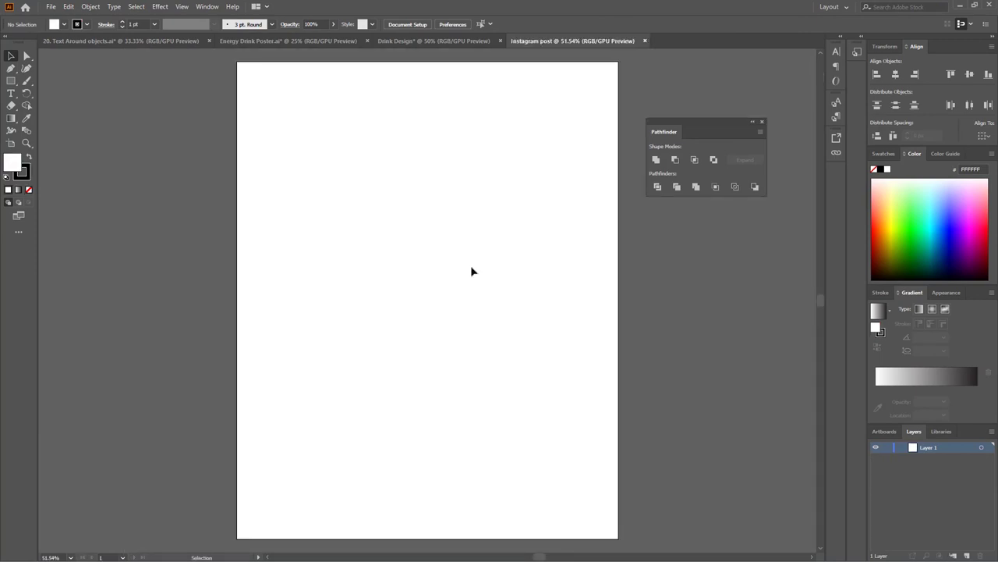
# - Create a square 1080 × 1080 px 'Insta post' document, then return to 'Instagram post'
pyautogui.hotkey('ctrl', '-')
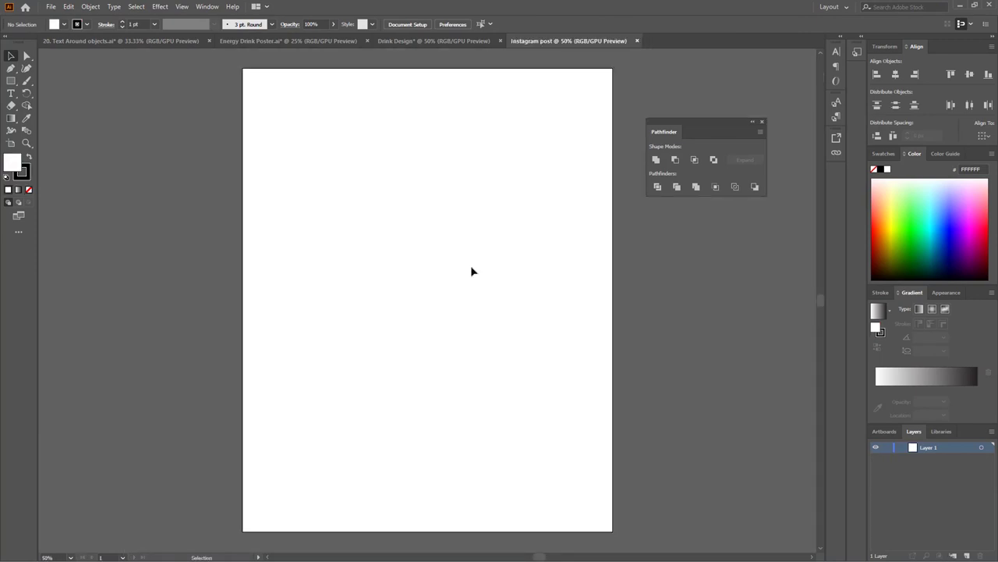
pyautogui.click(52, 7)
pyautogui.press('Escape')
pyautogui.hotkey('ctrl', 'n')
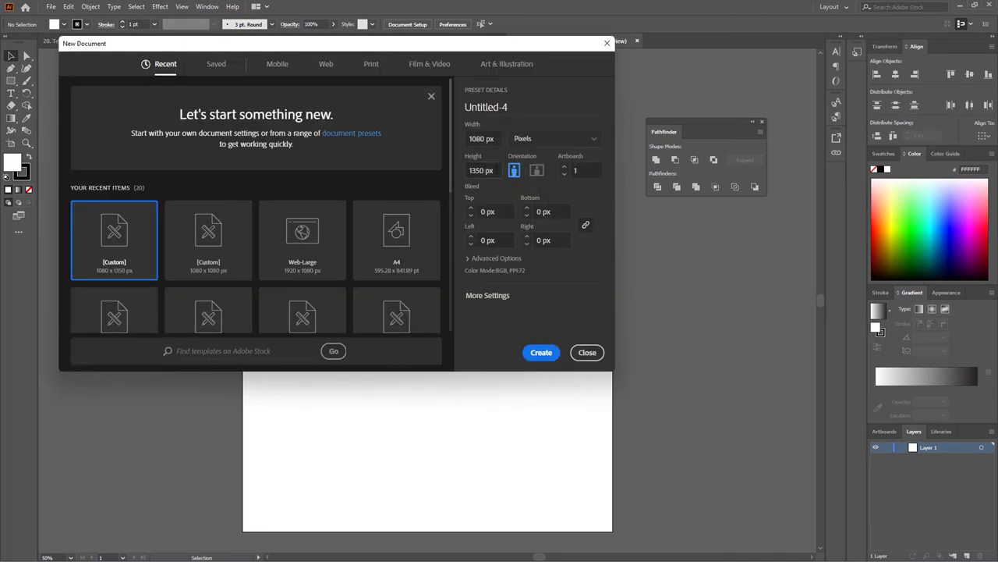
pyautogui.click(482, 170)
pyautogui.write('1080')
pyautogui.click(515, 108)
pyautogui.write('Ins')
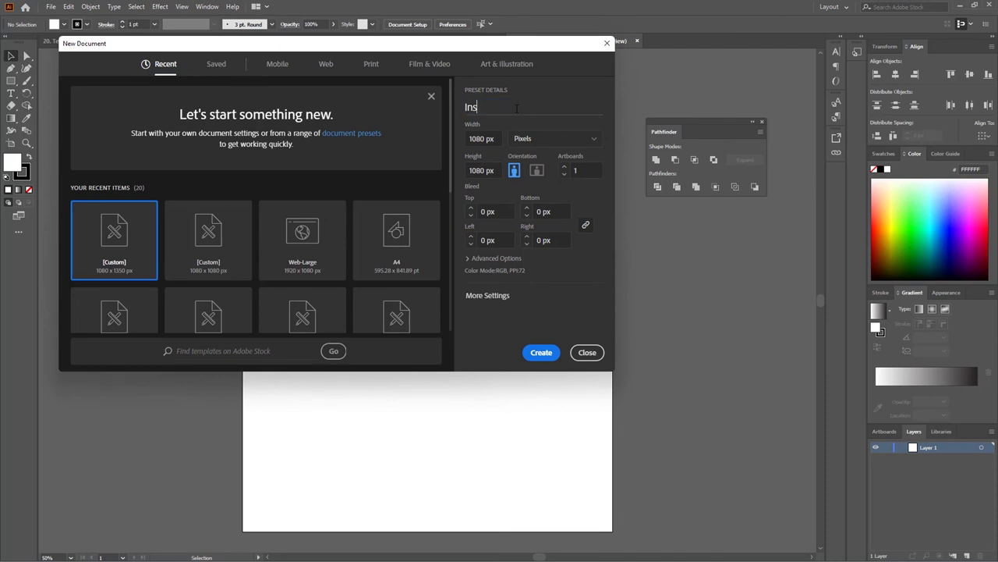
pyautogui.write('ta pos')
pyautogui.write('t')
pyautogui.click(541, 353)
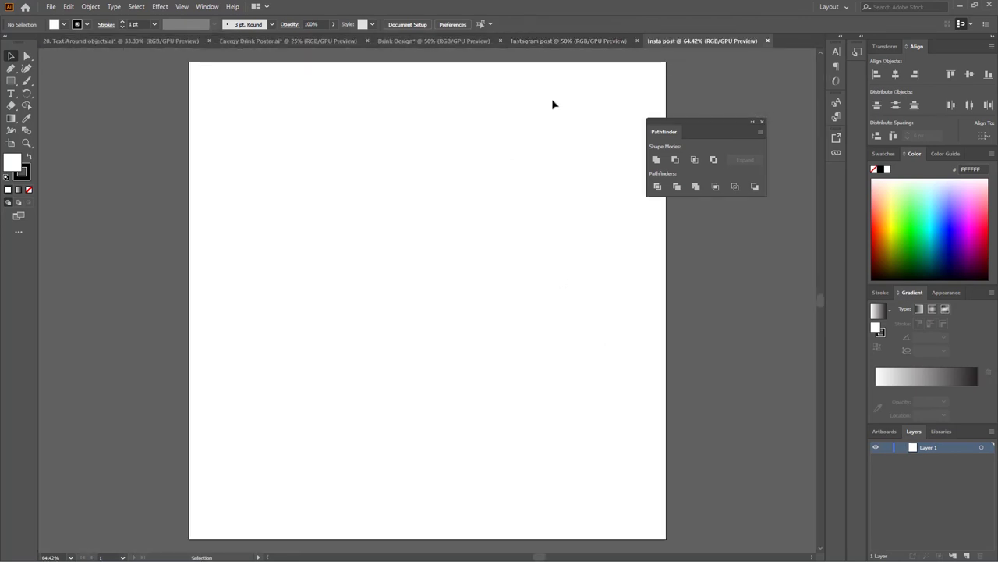
pyautogui.click(558, 42)
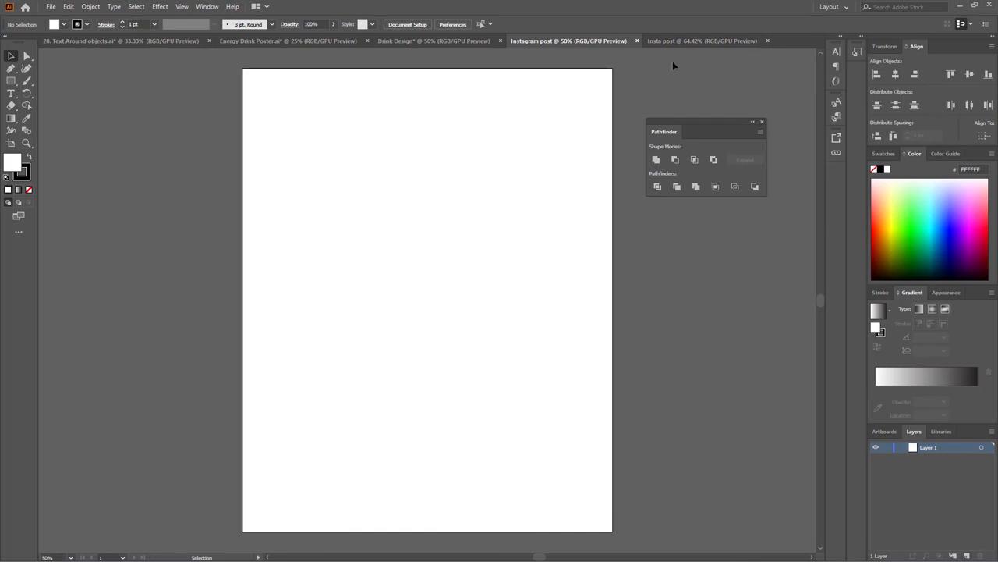
# - Switch to the Drink Design tab showing the pink Joe Energy Drink poster
pyautogui.click(426, 42)
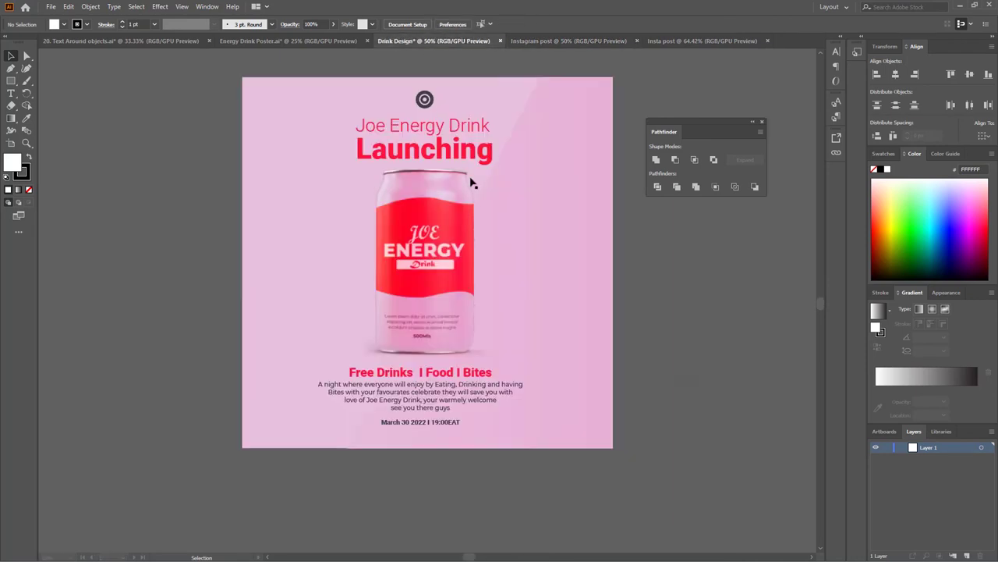
pyautogui.scroll(1, 476, 335)
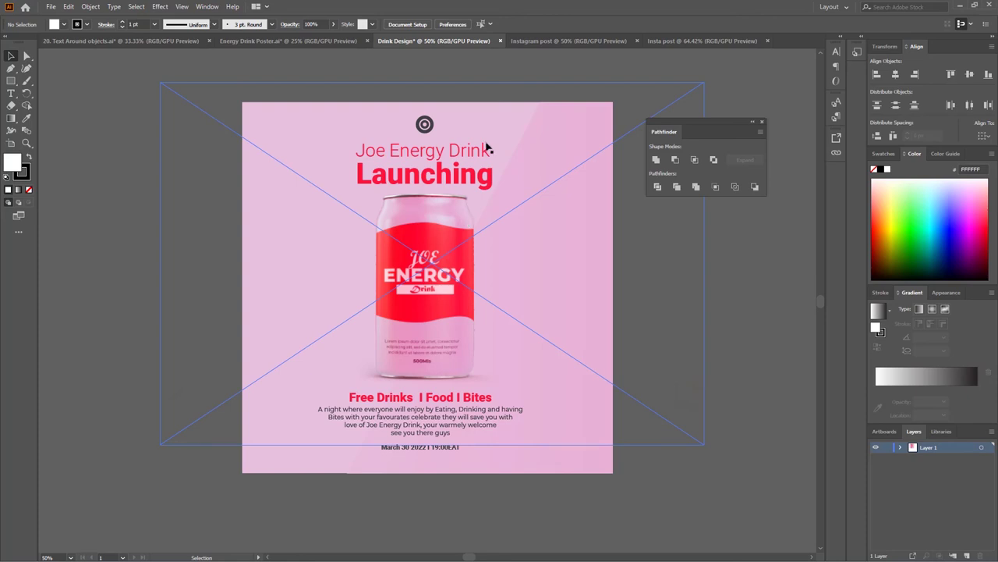
pyautogui.click(50, 7)
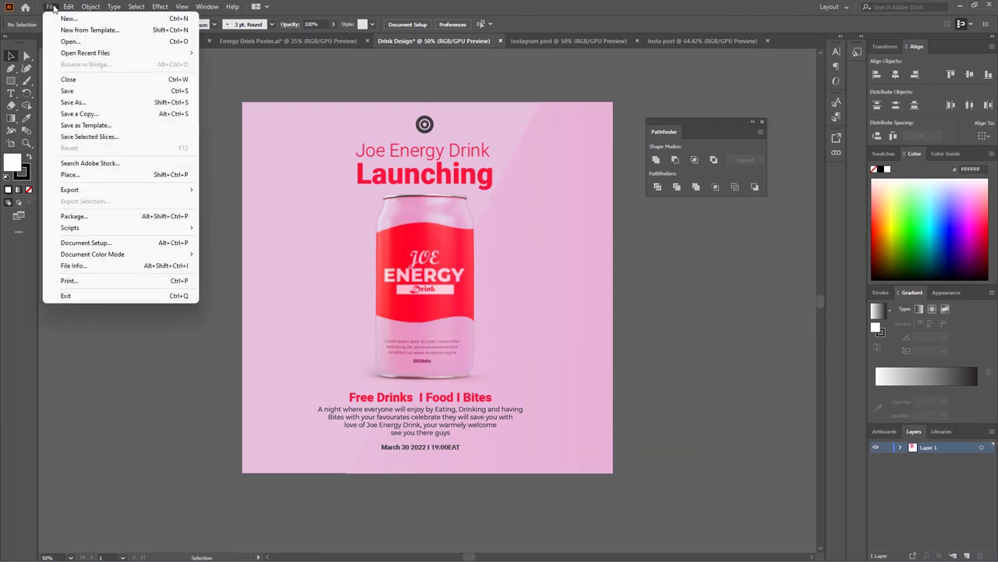
pyautogui.moveTo(117, 189)
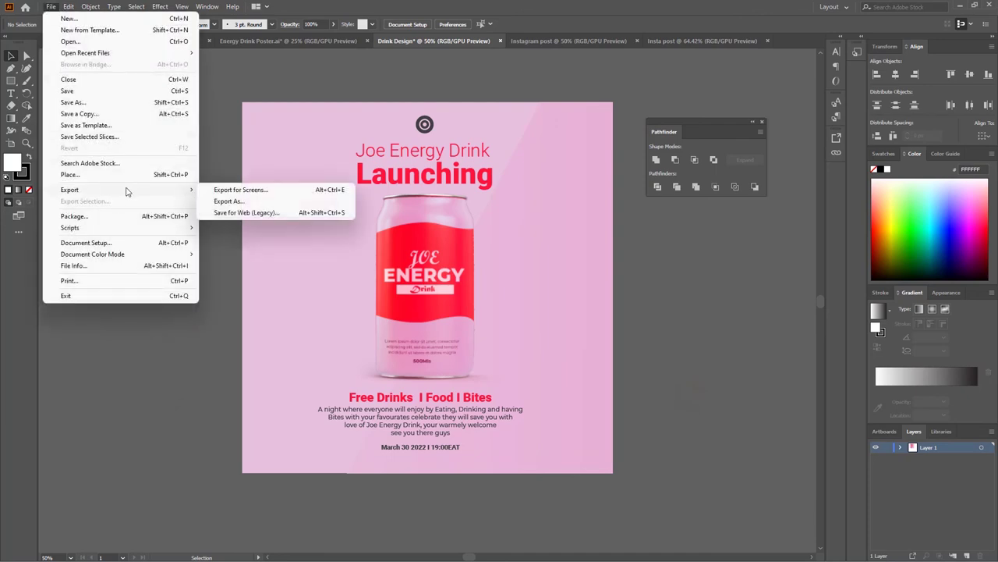
pyautogui.click(261, 216)
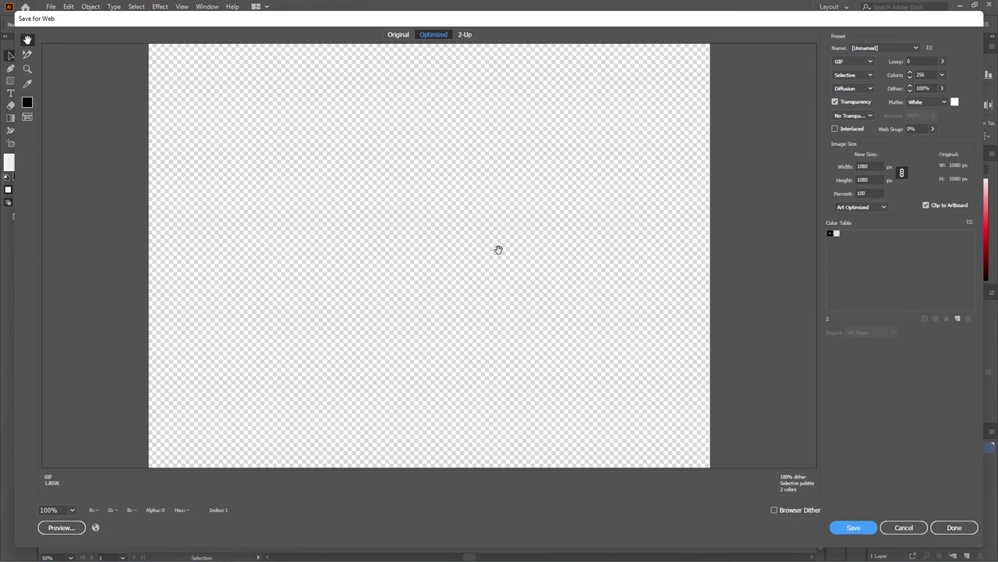
pyautogui.click(905, 531)
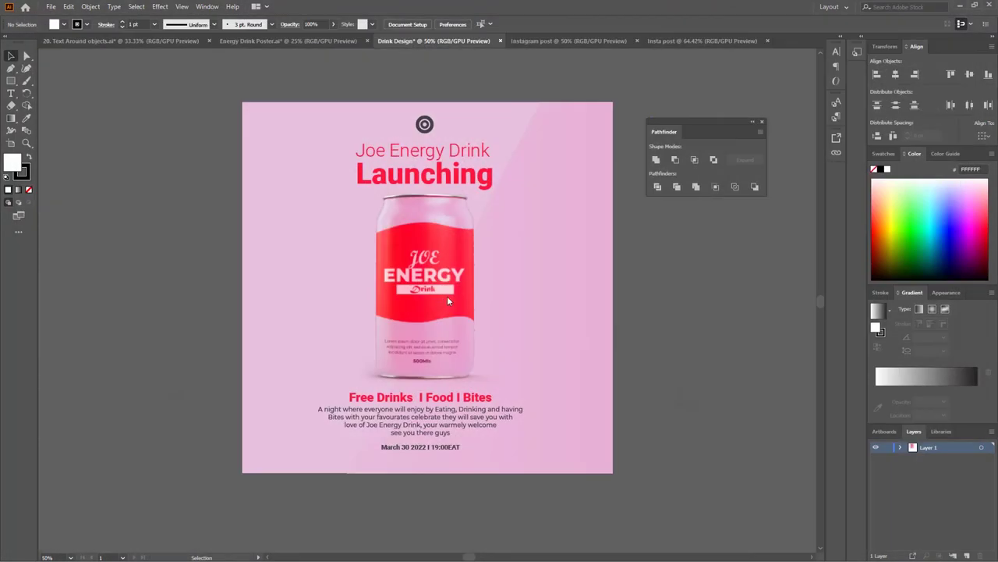
# - Start exporting 'Drink Design' with JPEG (*.JPG) as the file type
pyautogui.click(52, 7)
pyautogui.moveTo(70, 189)
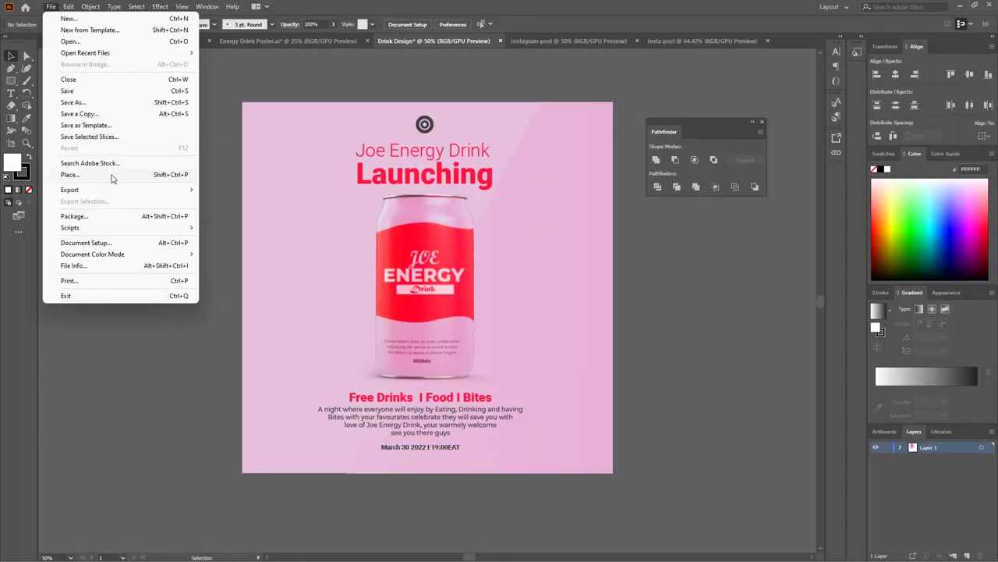
pyautogui.click(246, 201)
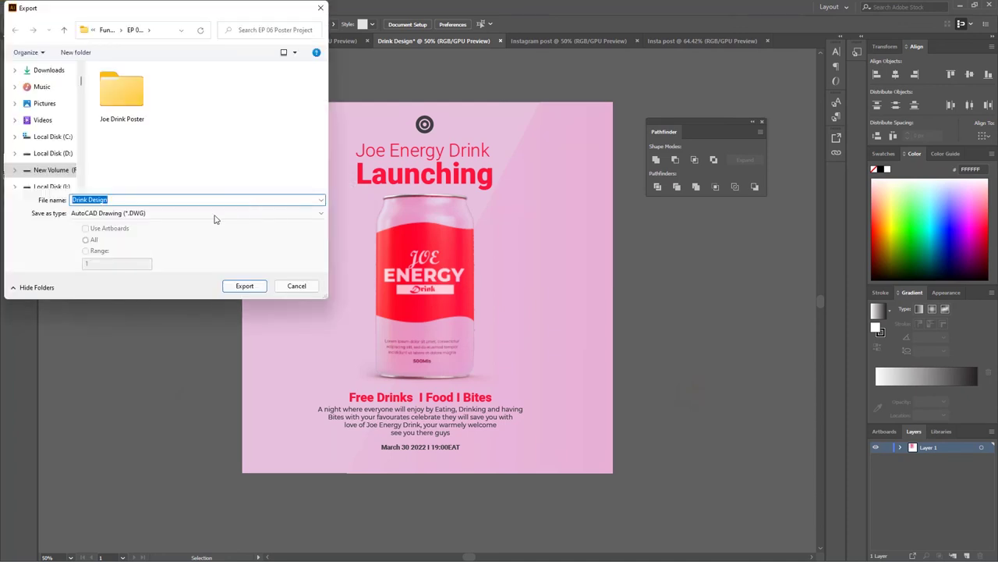
pyautogui.click(188, 216)
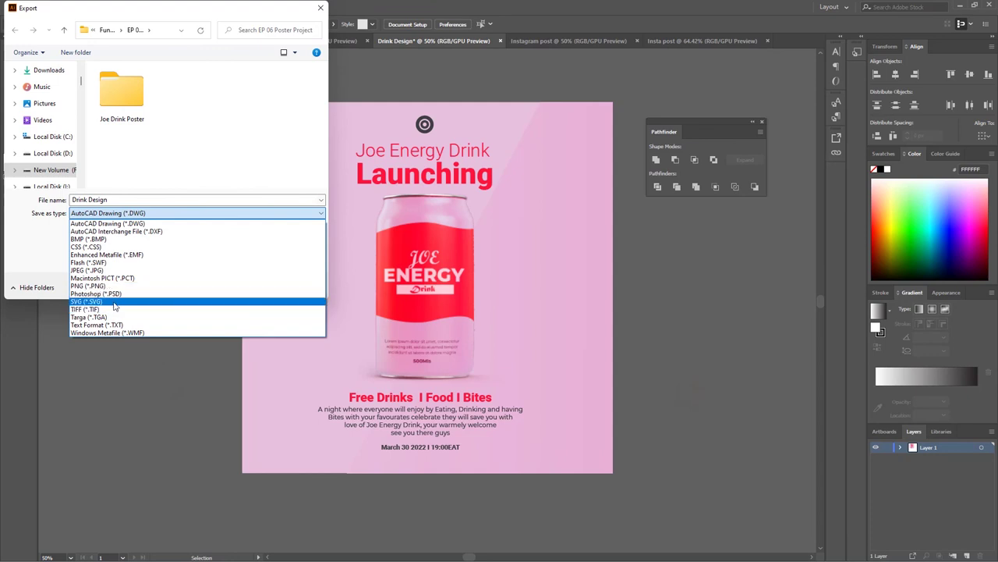
pyautogui.click(111, 271)
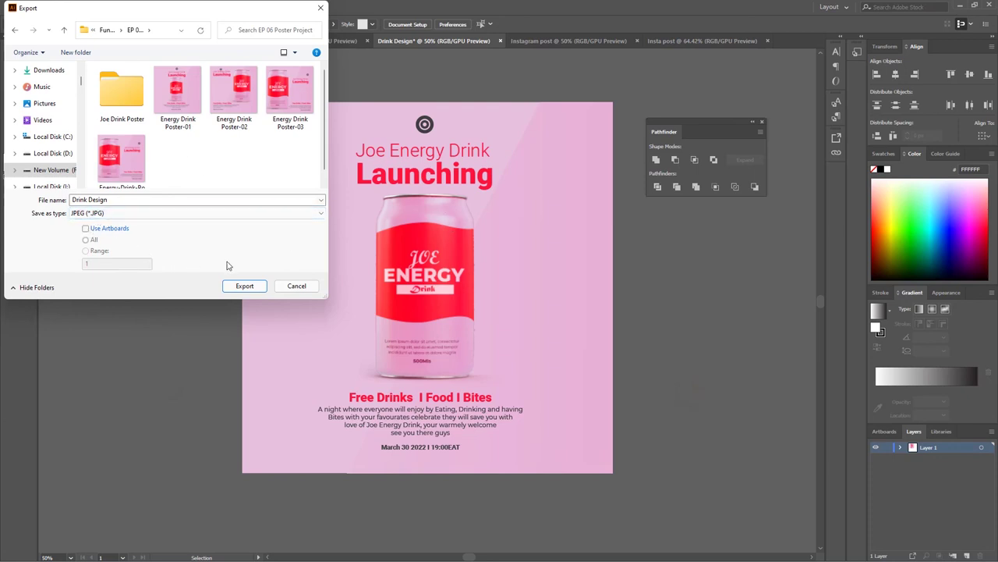
# - Export the JPEG with RGB colour, Maximum quality 10 and High (300 ppi) resolution
pyautogui.click(238, 288)
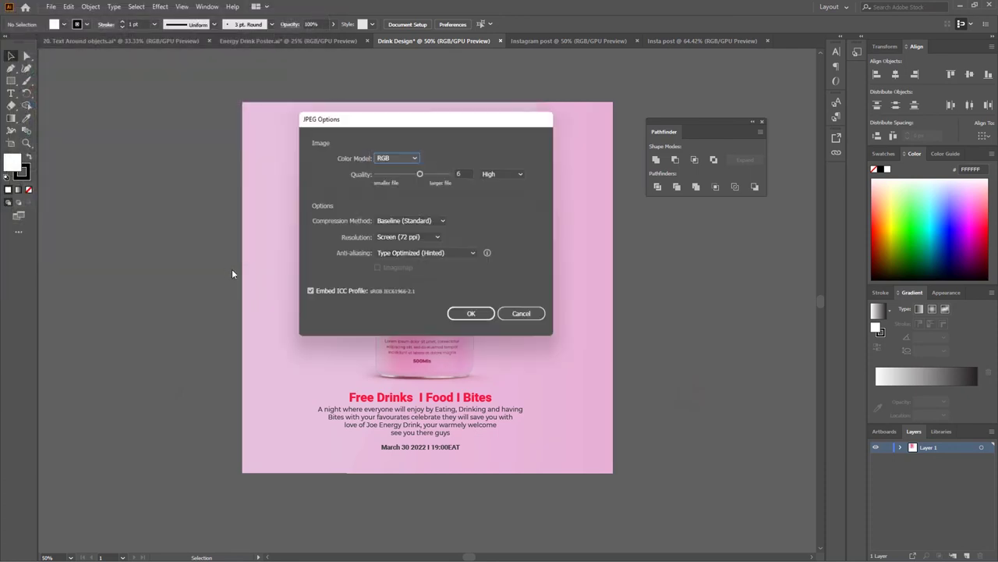
pyautogui.click(399, 158)
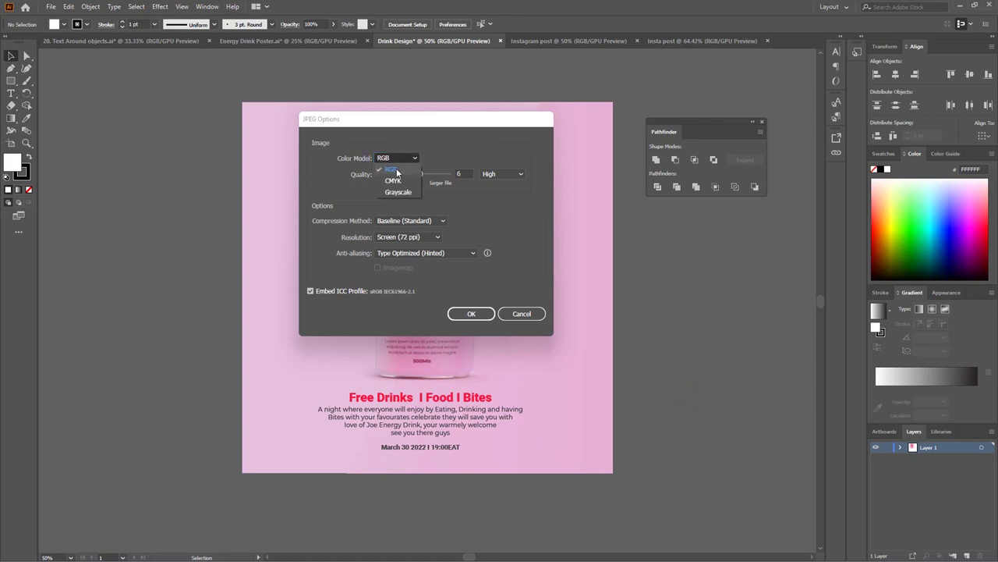
pyautogui.click(400, 159)
pyautogui.click(397, 160)
pyautogui.click(395, 170)
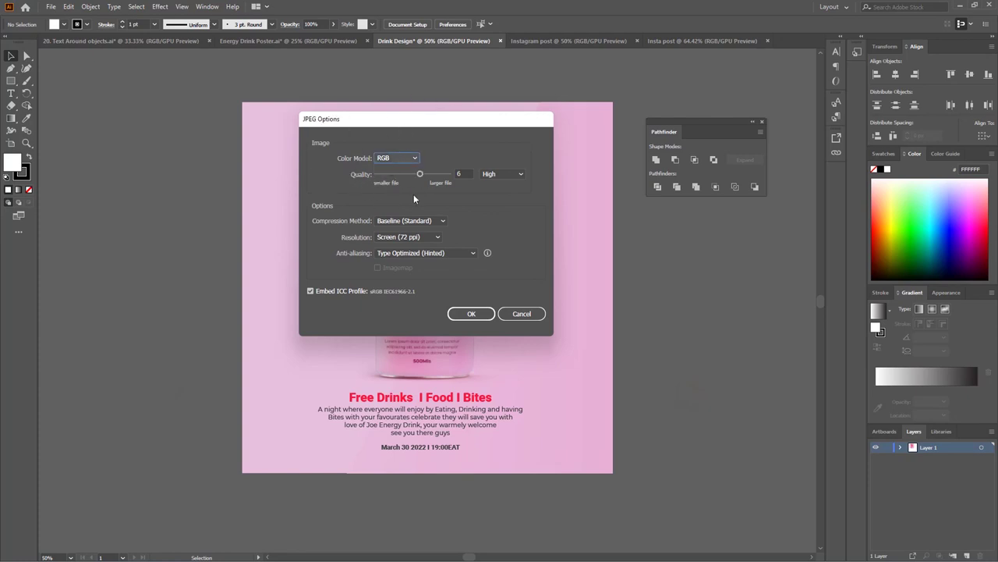
pyautogui.moveTo(419, 174); pyautogui.dragTo(379, 176)
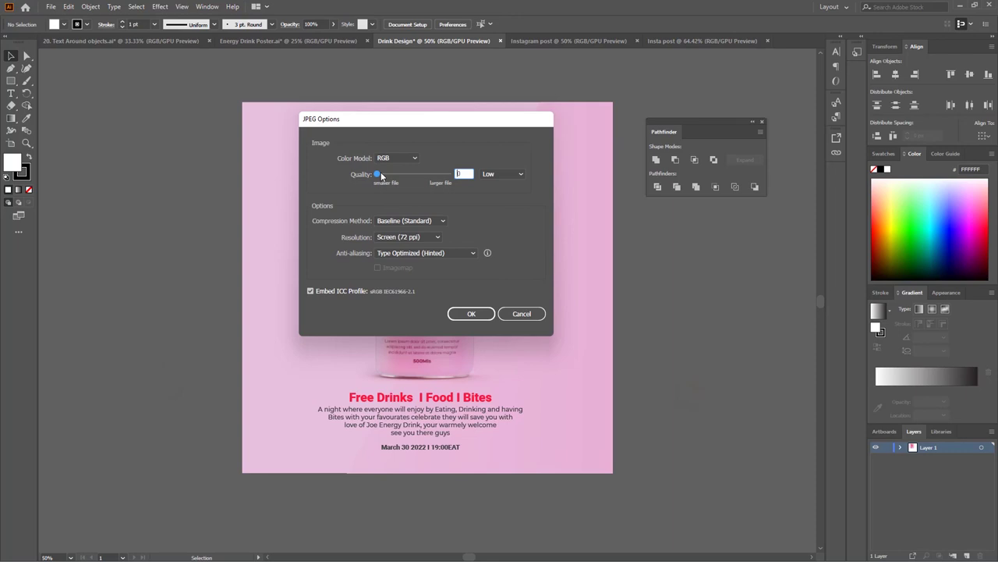
pyautogui.moveTo(380, 174); pyautogui.dragTo(465, 179)
pyautogui.click(524, 173)
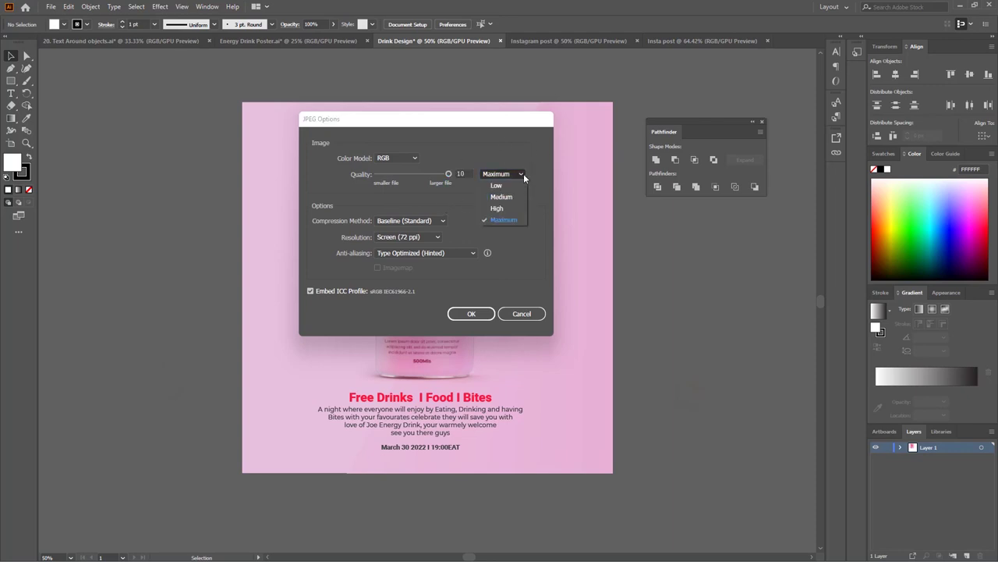
pyautogui.click(503, 220)
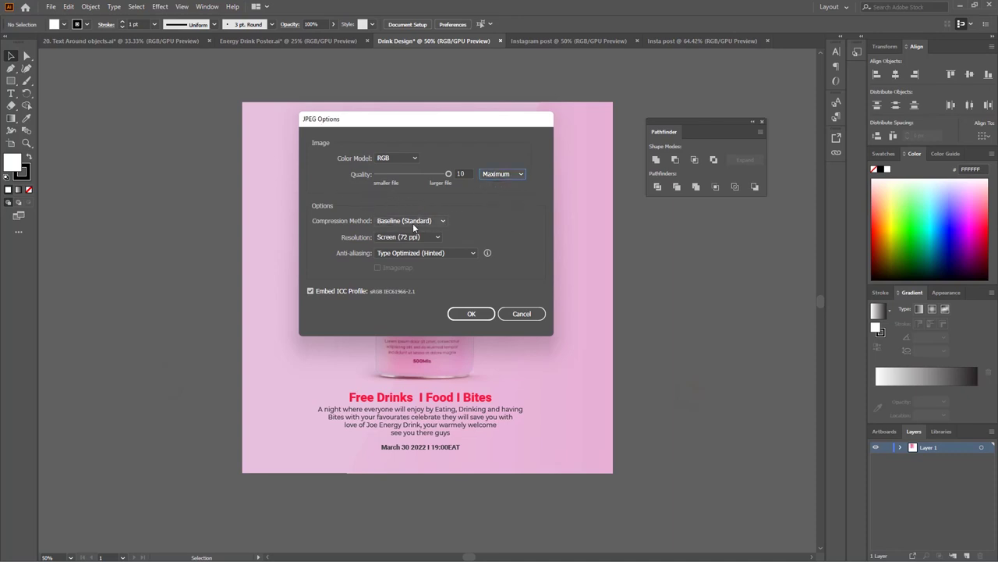
pyautogui.click(400, 239)
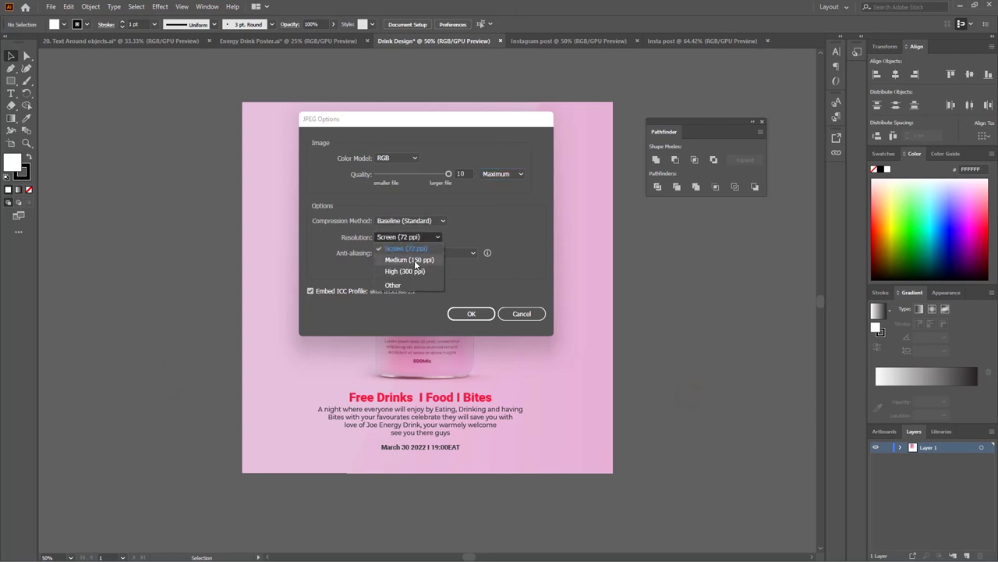
pyautogui.click(411, 271)
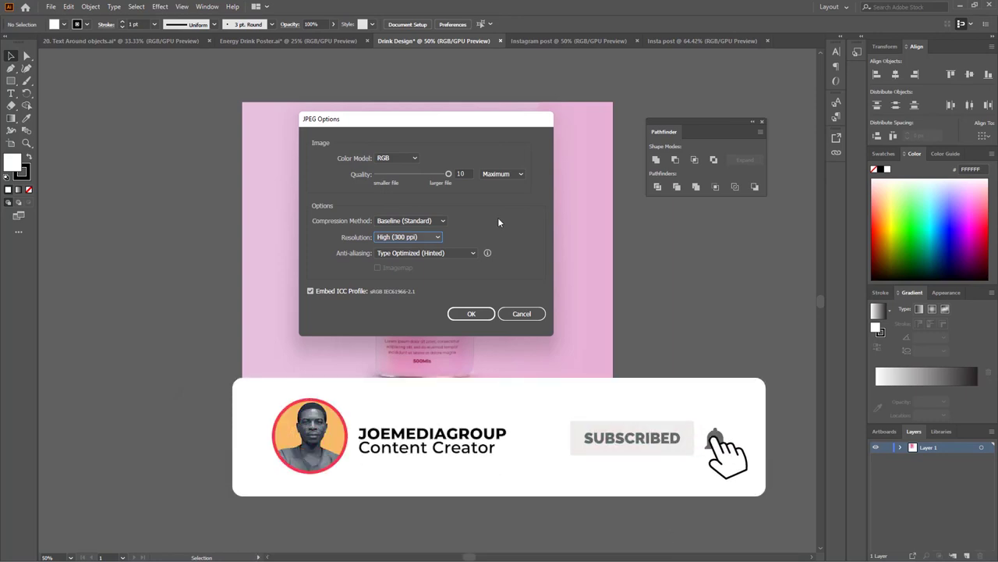
pyautogui.click(472, 315)
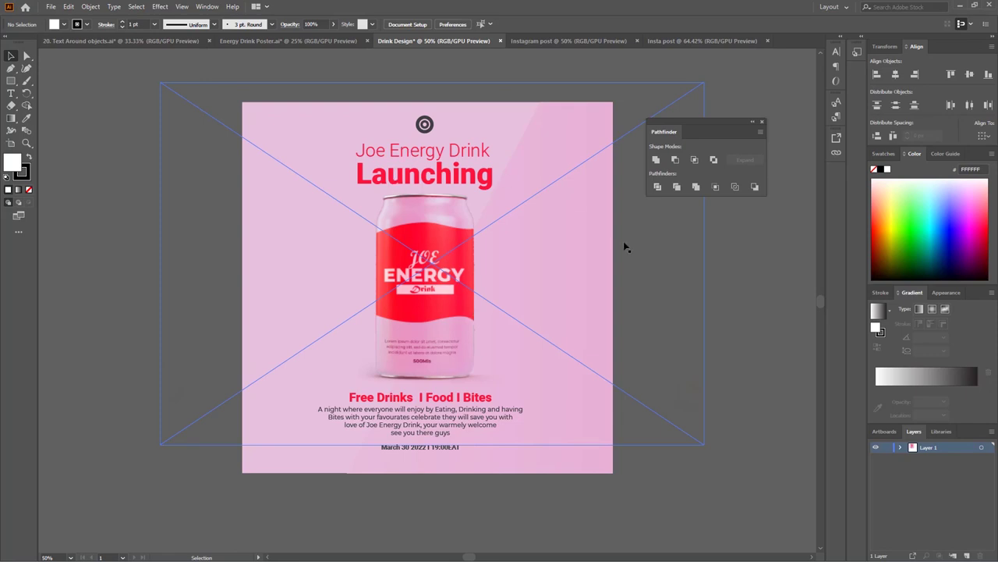
# - Save the poster as 'Drink Design' in Adobe PDF (*.PDF) format
pyautogui.click(55, 9)
pyautogui.click(82, 102)
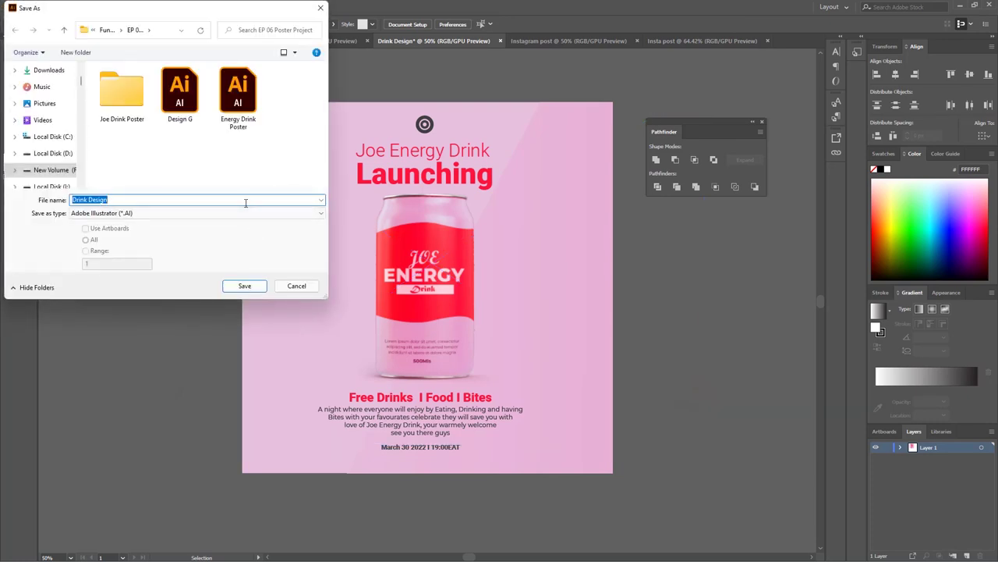
pyautogui.click(143, 213)
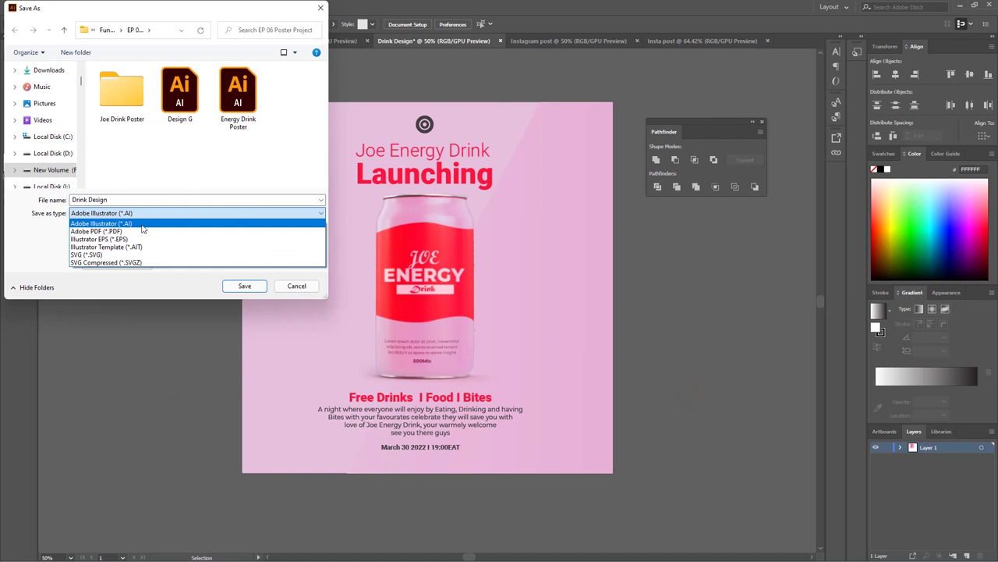
pyautogui.click(119, 231)
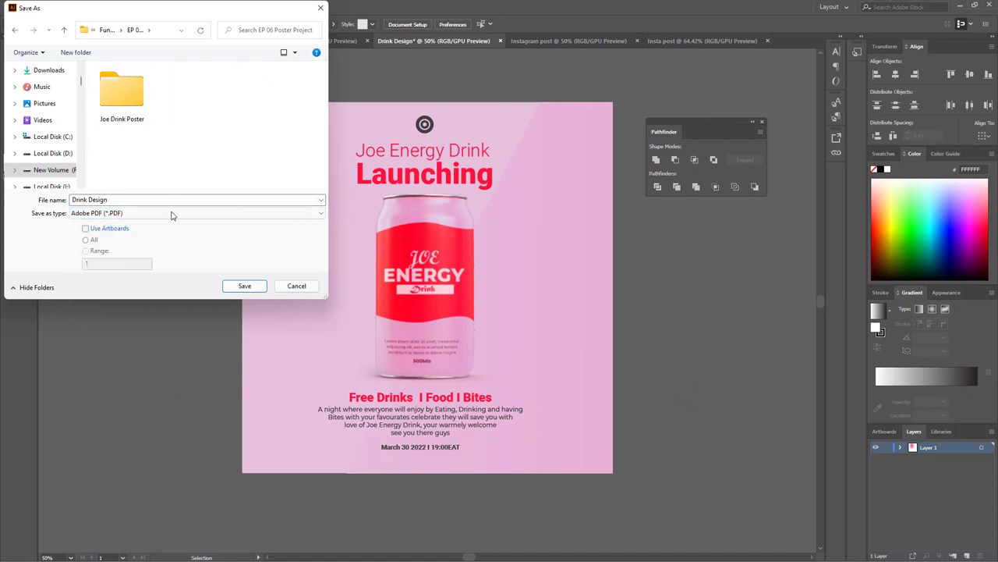
pyautogui.click(245, 286)
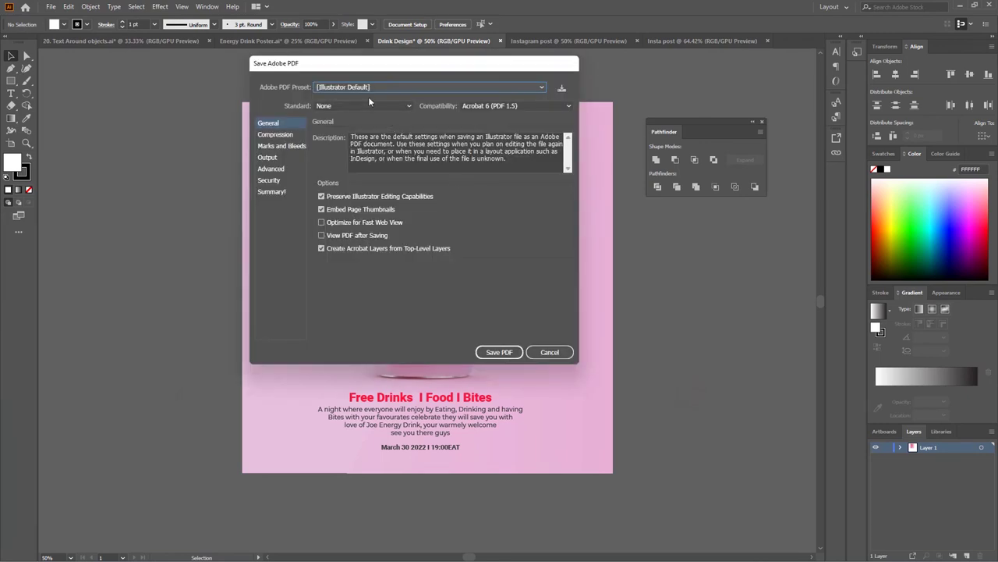
# - Choose the [High Quality Print] preset in the Save Adobe PDF options
pyautogui.moveTo(326, 64); pyautogui.dragTo(334, 92)
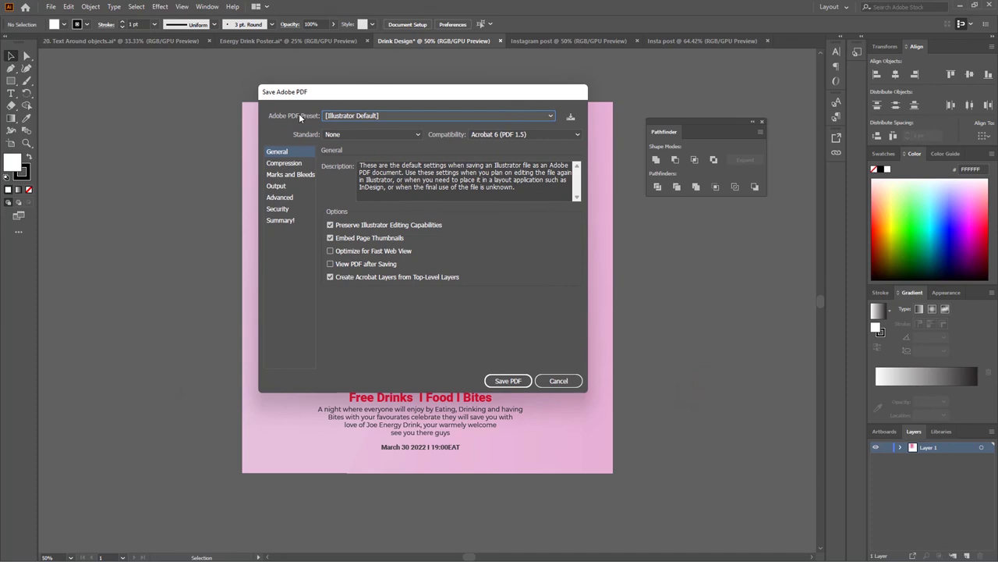
pyautogui.click(388, 115)
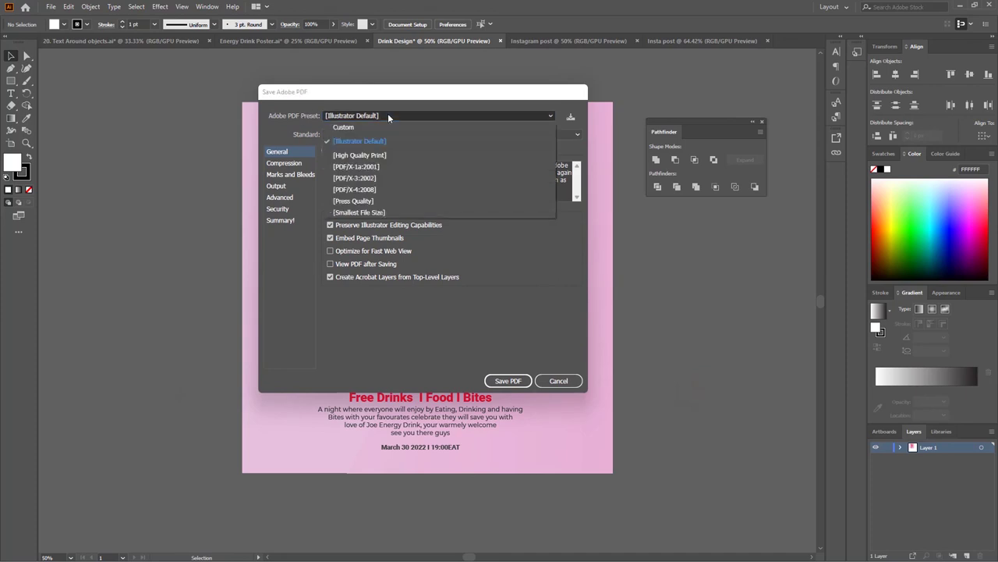
pyautogui.click(374, 155)
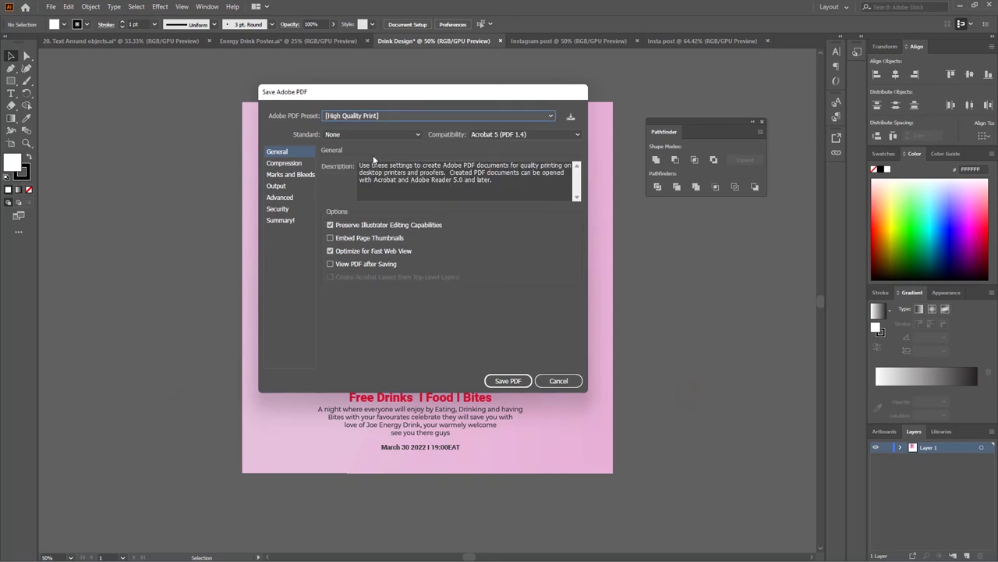
# - Set colour, grayscale and monochrome image compression to Do Not Downsample and save 'Drink Design.pdf'
pyautogui.click(291, 164)
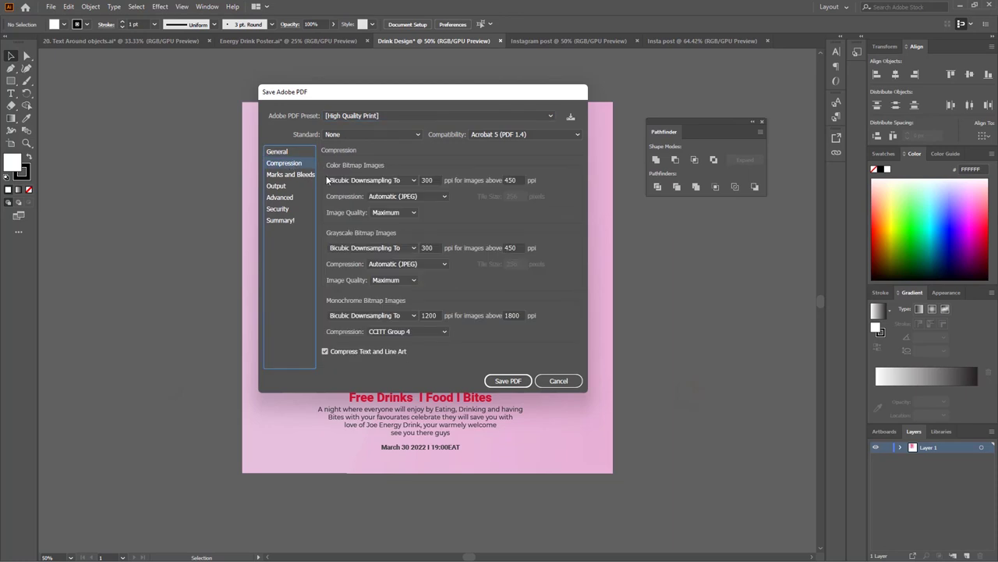
pyautogui.click(368, 180)
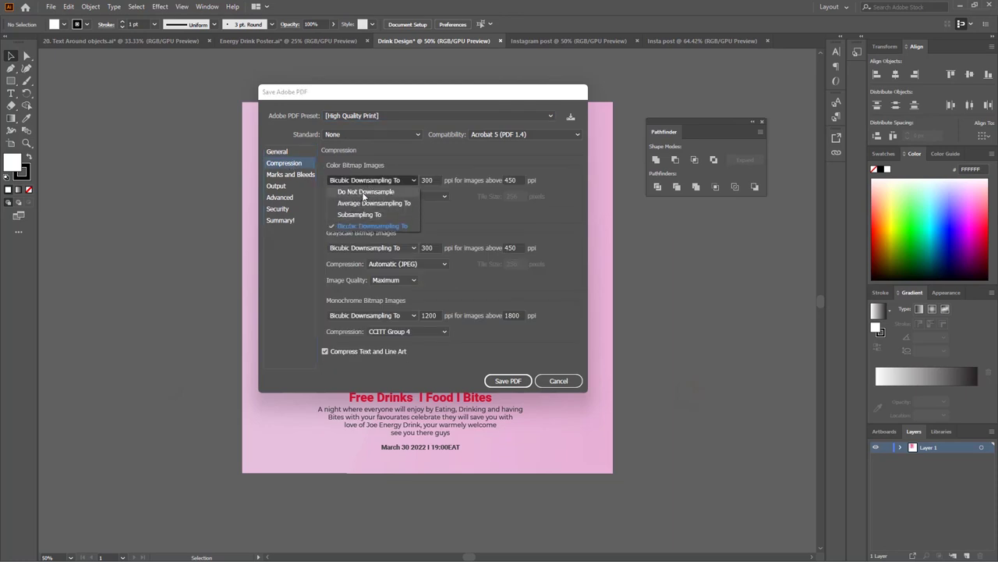
pyautogui.click(362, 192)
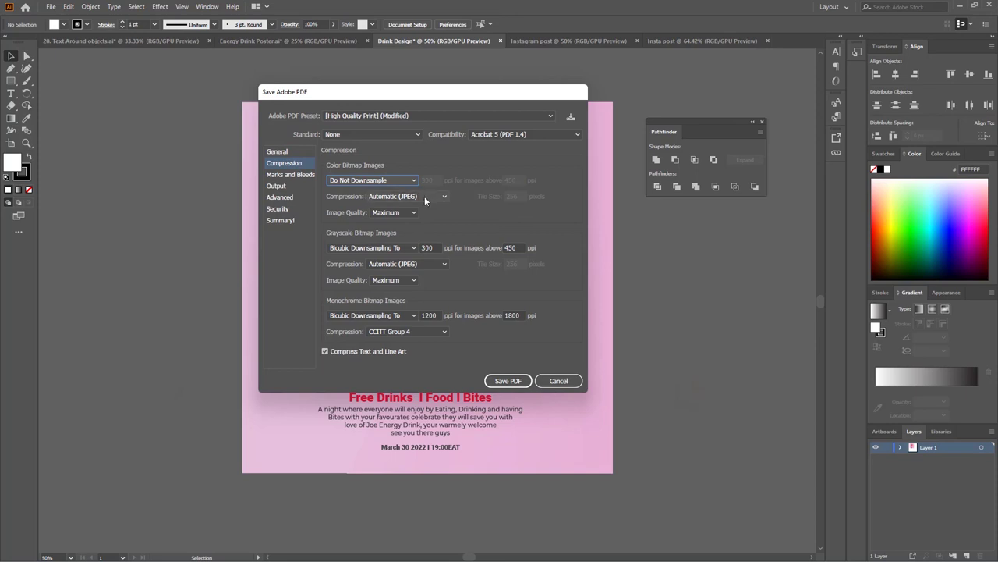
pyautogui.click(386, 248)
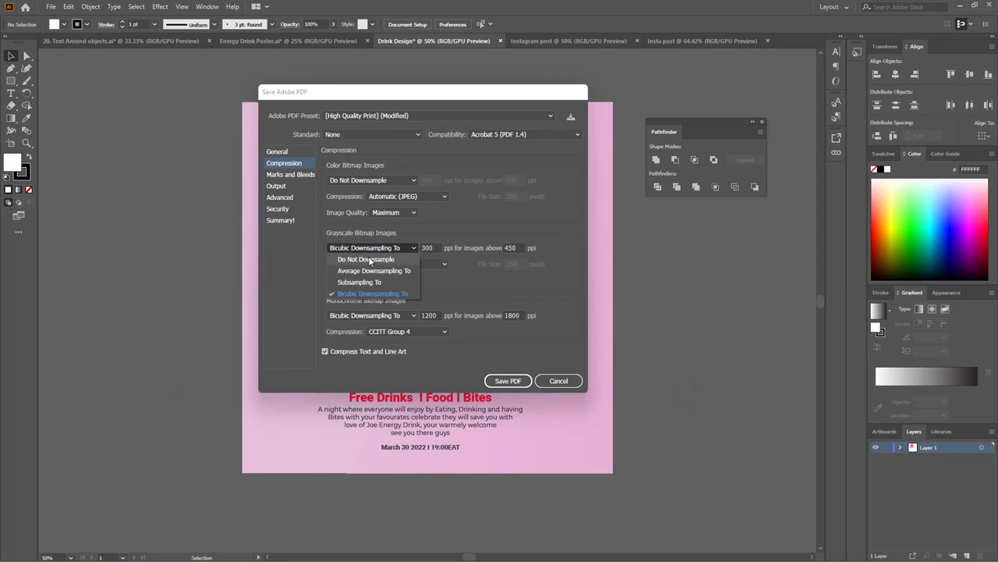
pyautogui.click(375, 260)
pyautogui.click(383, 317)
pyautogui.click(374, 326)
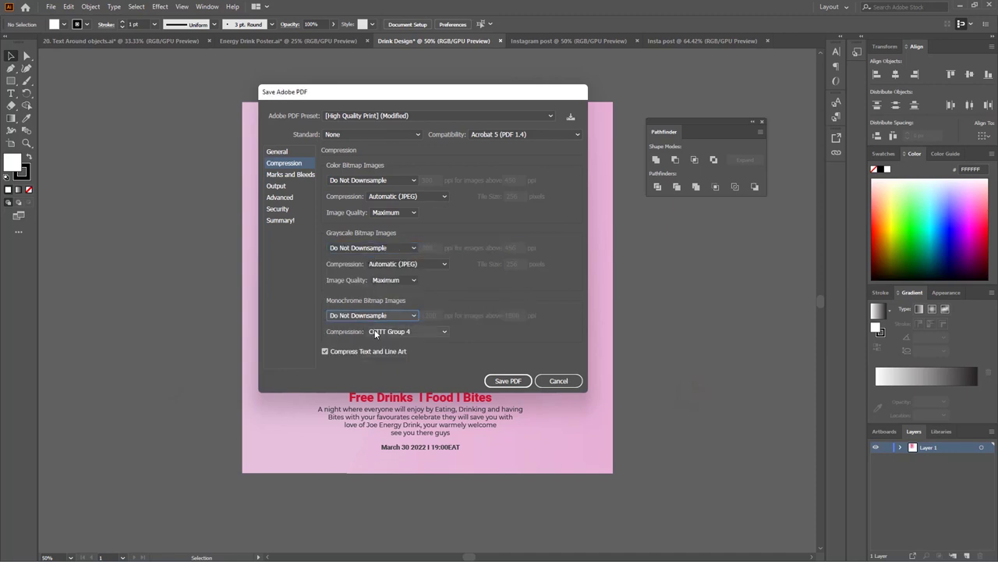
pyautogui.click(507, 381)
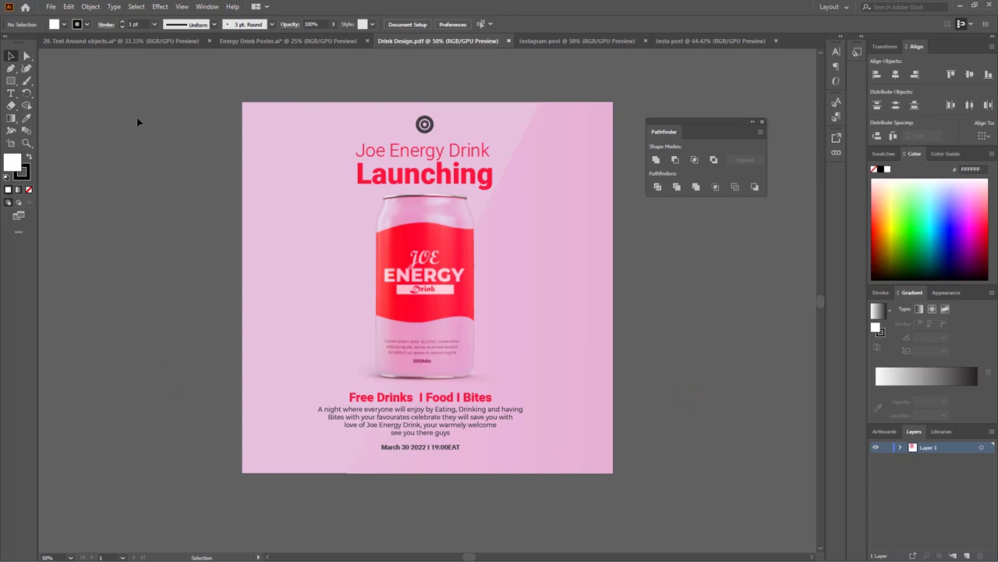
pyautogui.click(51, 6)
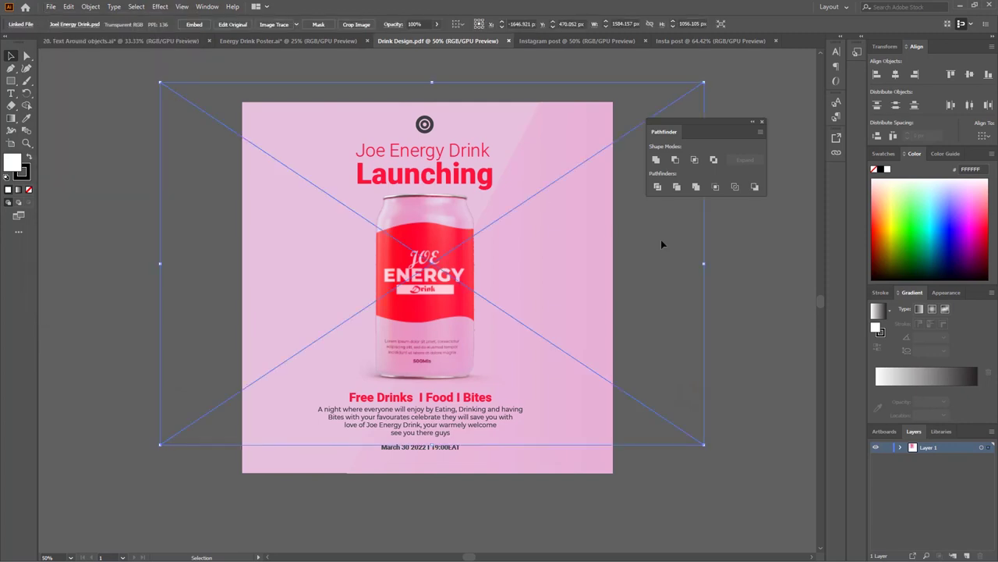